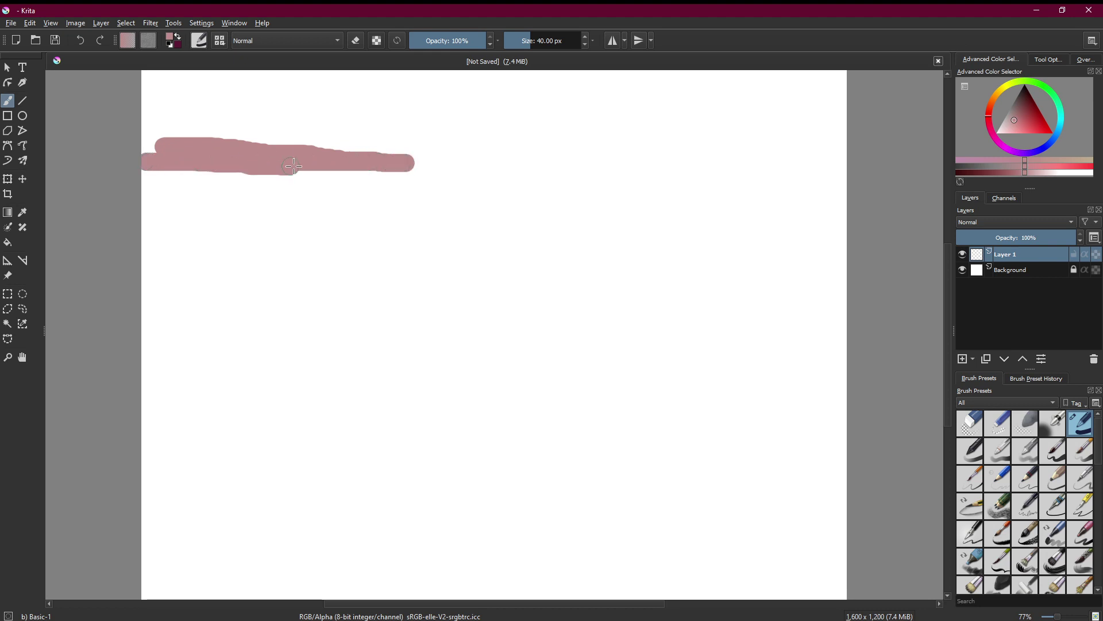
- Paint a dusty-pink block in the canvas's upper-left area, enlarging the brush to 179.32 px
mouse_move(407, 164)
left_mouse_down()
mouse_move(414, 64)
mouse_move(407, 74)
left_mouse_up()
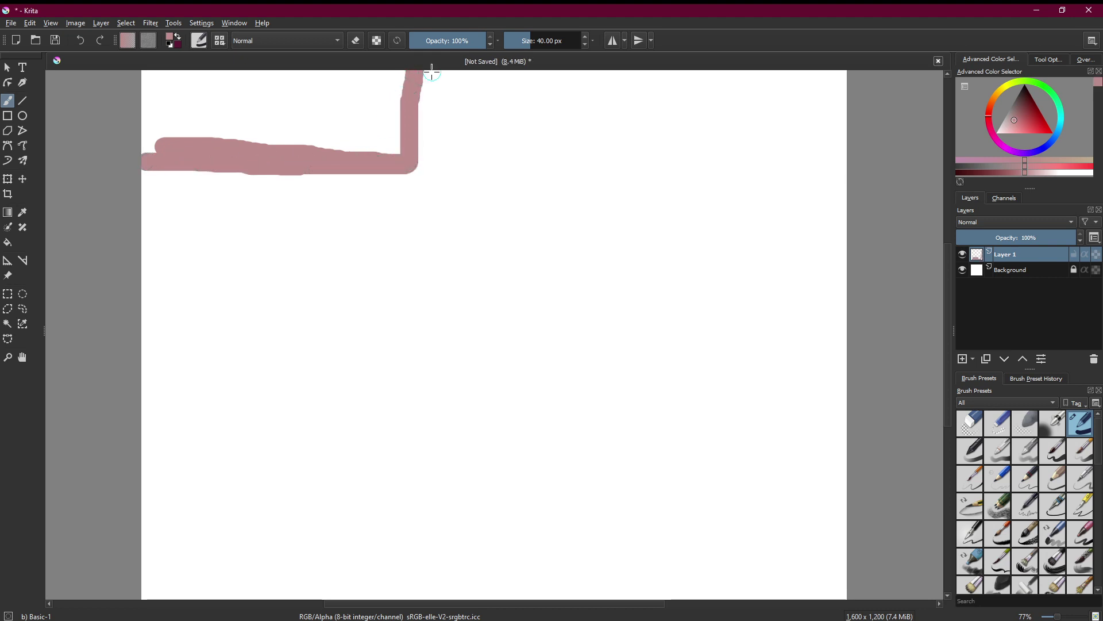
left_click_drag(529, 48, 537, 44)
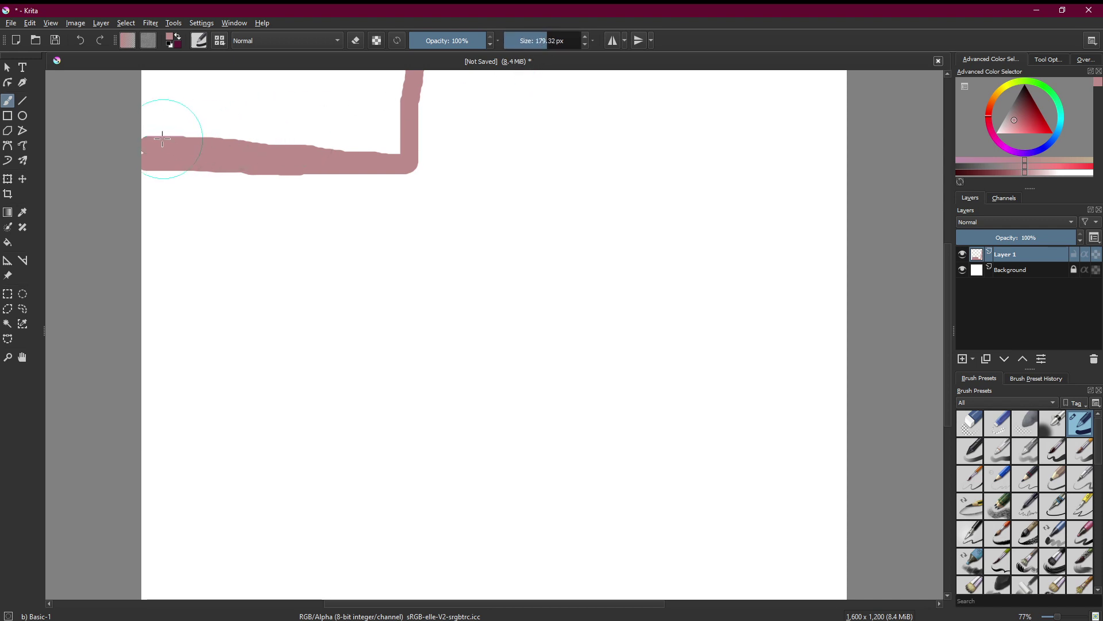
mouse_move(156, 122)
left_mouse_down()
mouse_move(308, 111)
mouse_move(373, 125)
mouse_move(350, 86)
mouse_move(194, 82)
mouse_move(151, 152)
mouse_move(174, 162)
mouse_move(382, 154)
mouse_move(390, 90)
left_mouse_up()
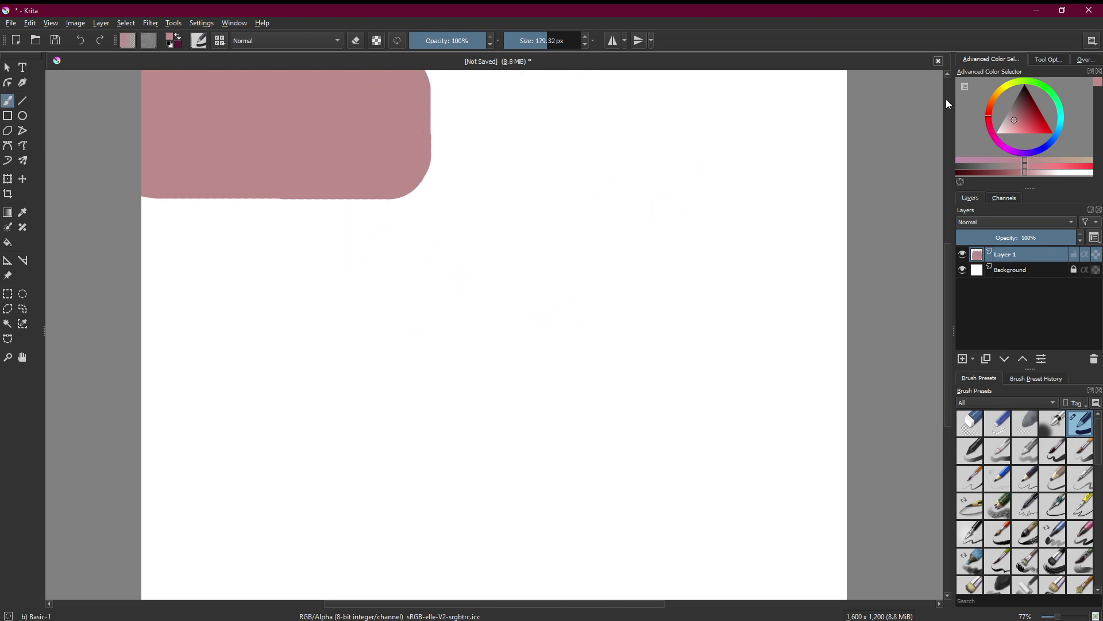
- Choose a light grey and paint over the entire pink block, extending slightly past its edges
left_click(1025, 94)
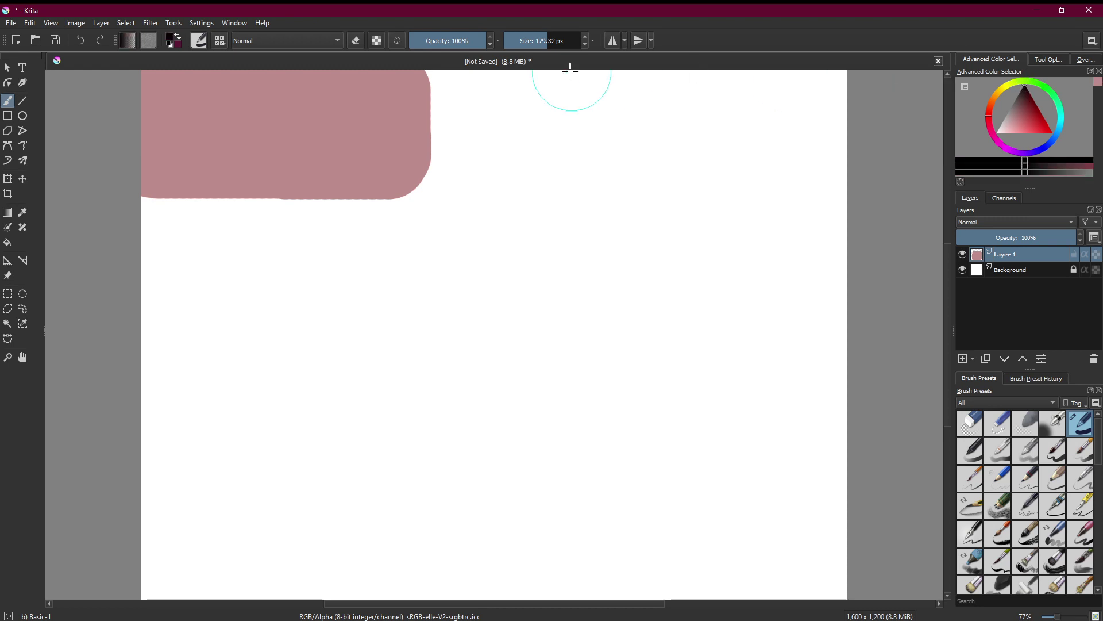
left_click(1012, 109)
left_click_drag(1012, 109, 1006, 116)
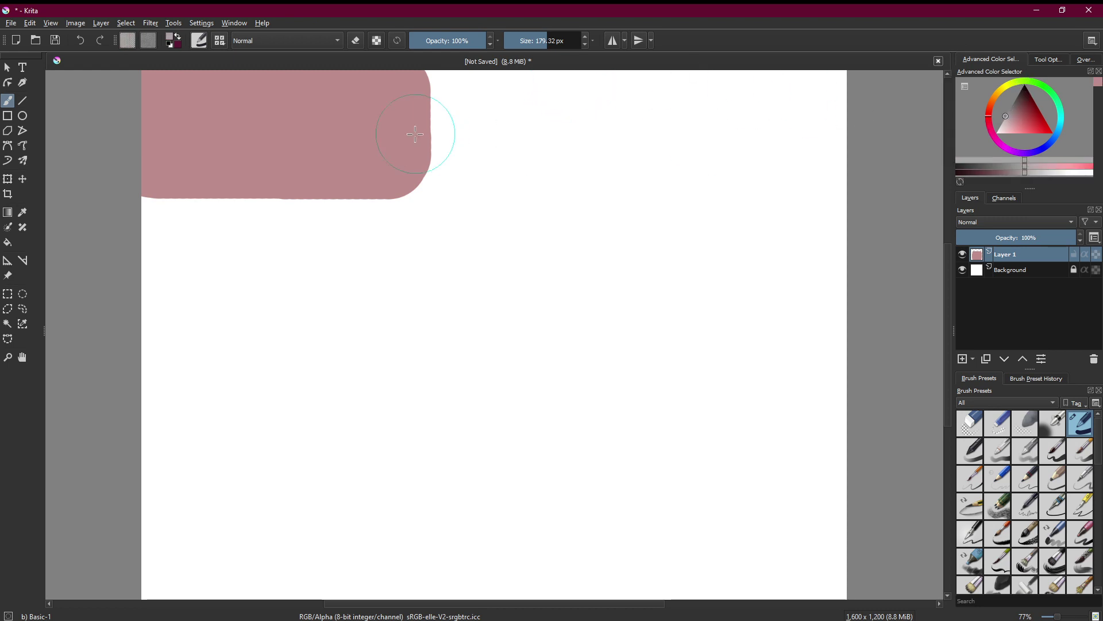
mouse_move(394, 89)
left_mouse_down()
mouse_move(173, 95)
mouse_move(148, 161)
mouse_move(393, 167)
mouse_move(410, 130)
mouse_move(400, 82)
left_mouse_up()
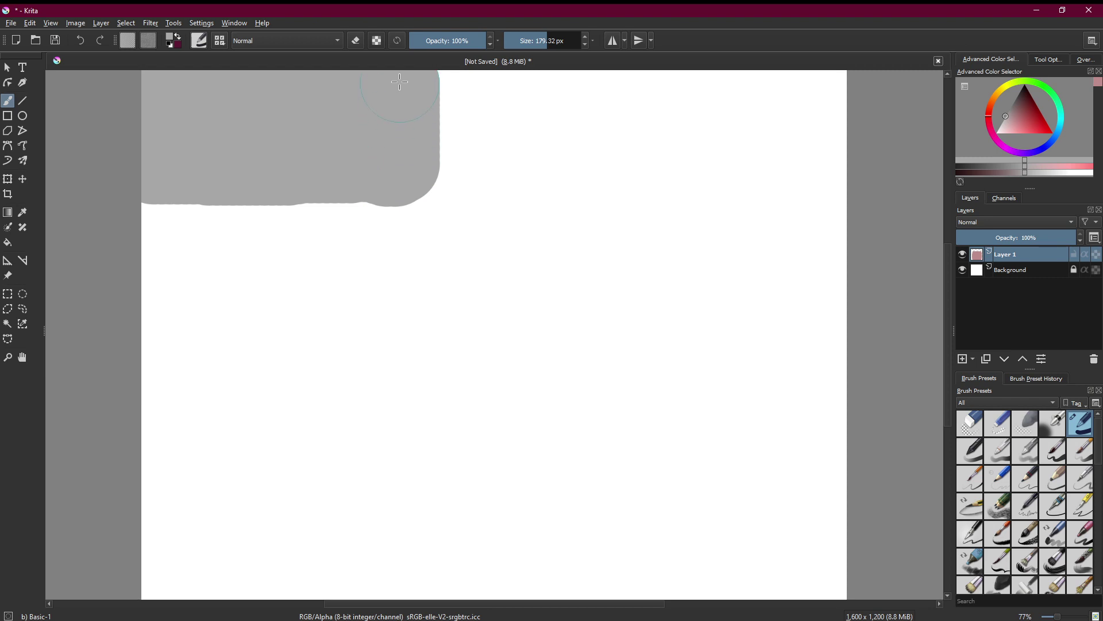
mouse_move(387, 171)
left_mouse_down()
mouse_move(158, 150)
mouse_move(347, 157)
mouse_move(84, 175)
left_mouse_up()
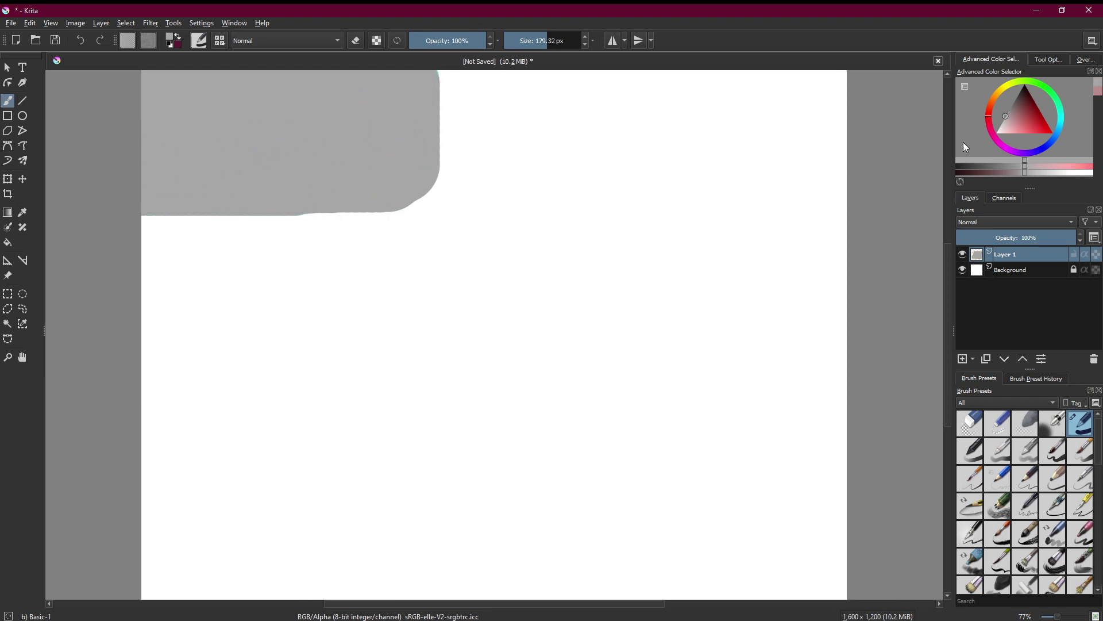
- Paint a beige patch over the light grey block and a dark blue band across its upper part
left_click(998, 92)
left_click(1015, 117)
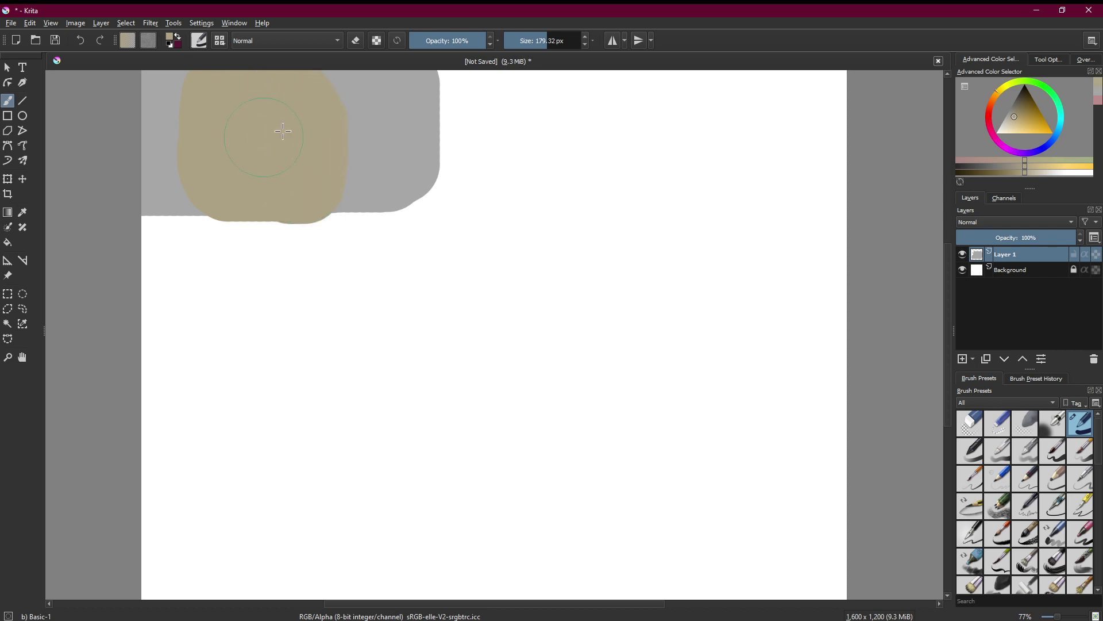
left_click(1049, 142)
left_click(1032, 107)
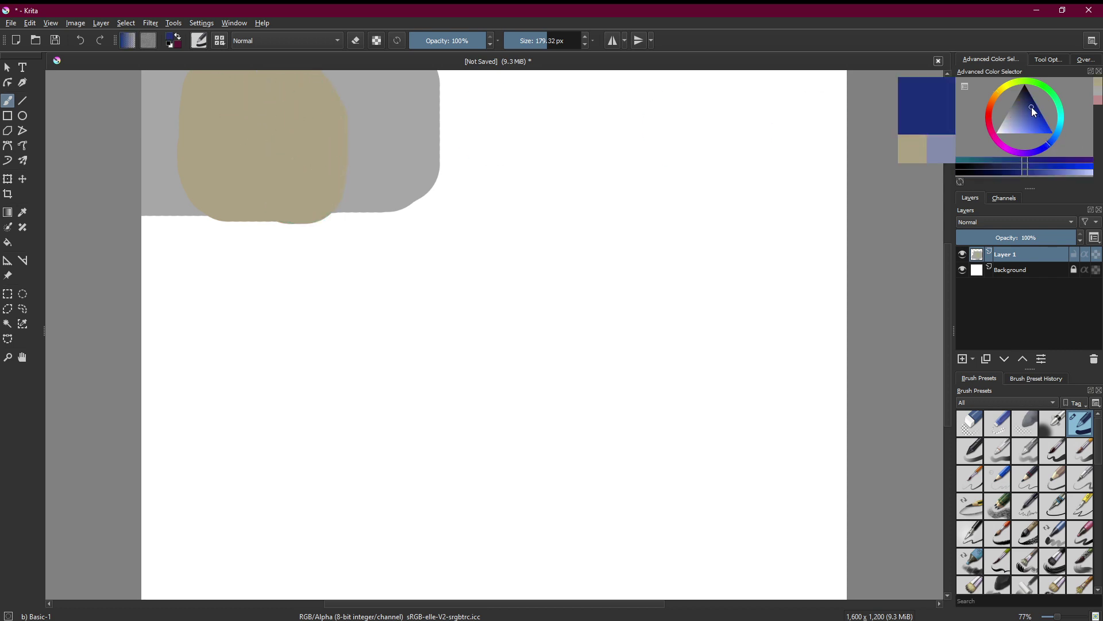
left_click_drag(164, 74, 326, 78)
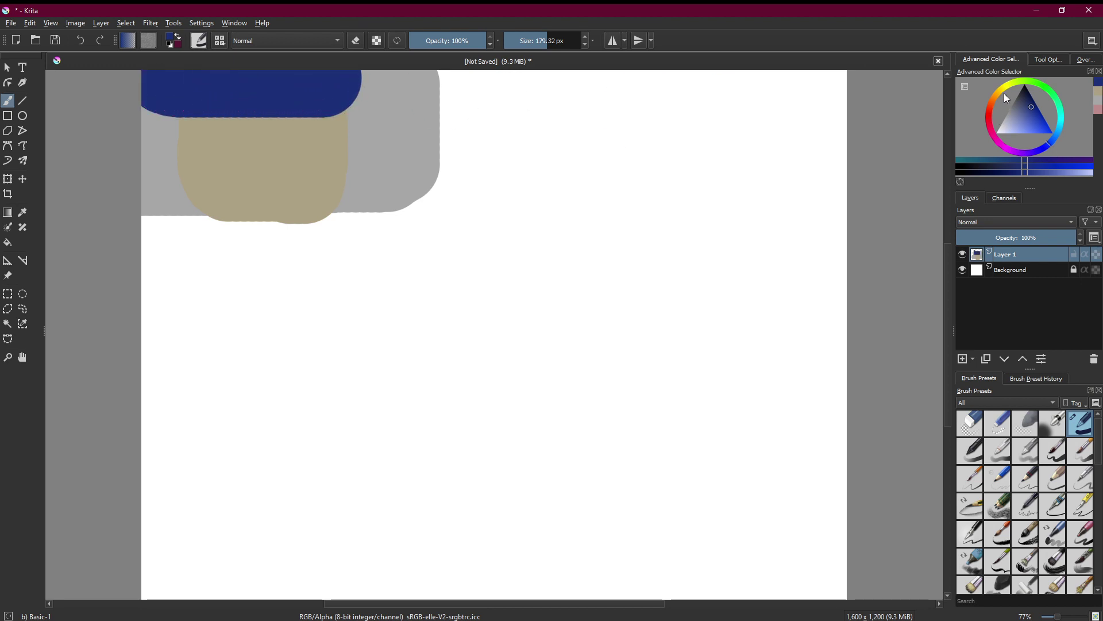
- Paint a short vertical medium-grey patch at the canvas's left edge, just below the dark blue band
left_click(1004, 94)
left_click(1013, 103)
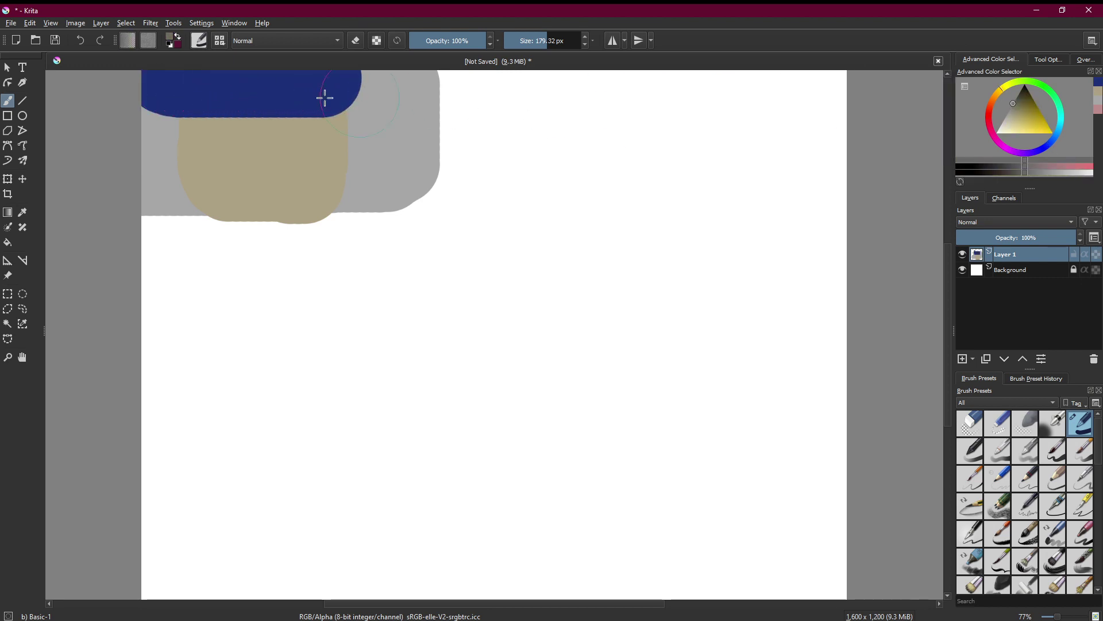
left_click_drag(160, 141, 159, 184)
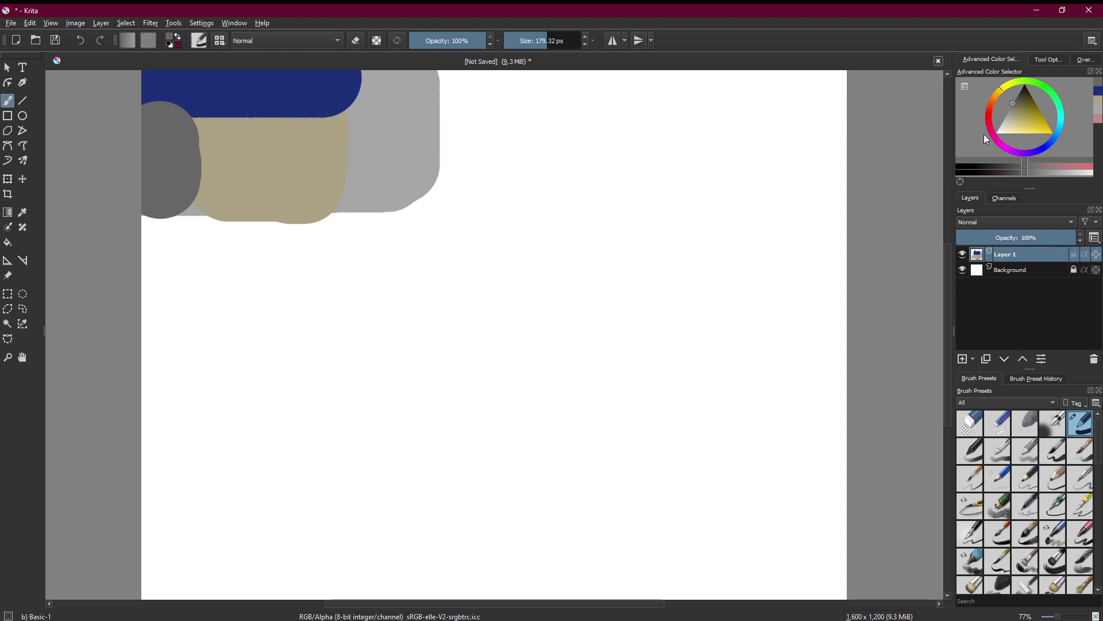
- Paint a black band in the canvas's upper-right area and a dark brown patch between it and the right edge
left_click(1025, 87)
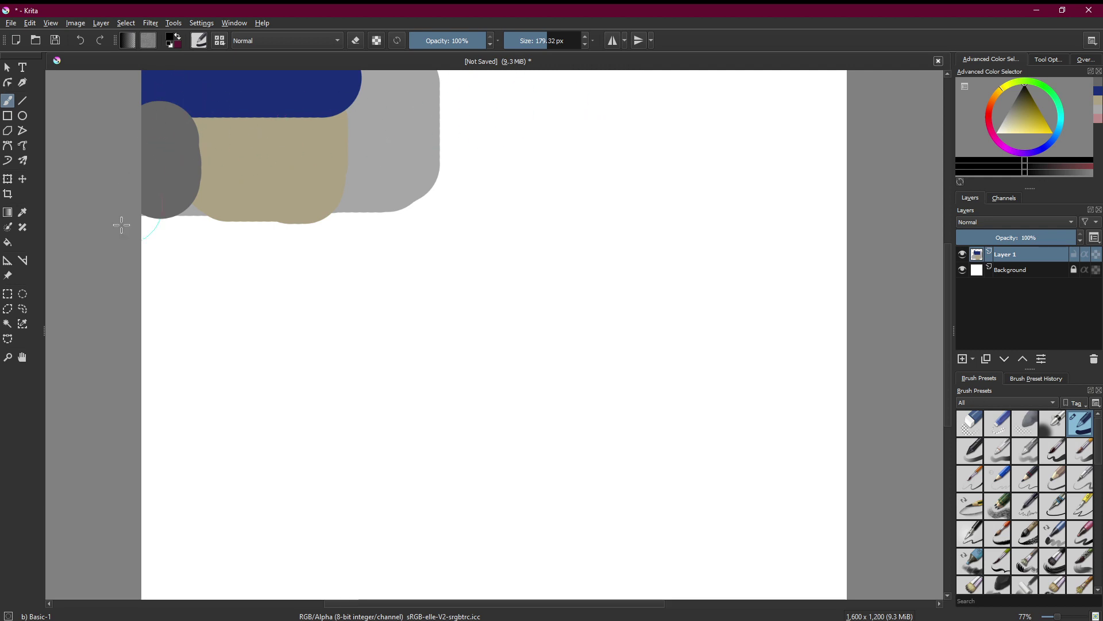
left_click_drag(621, 80, 725, 77)
mouse_move(1023, 112)
left_mouse_down()
mouse_move(1031, 119)
mouse_move(1035, 102)
left_mouse_up()
left_click_drag(783, 86, 827, 87)
- Switch back to black and paint a large block at the canvas's right edge plus a short vertical stroke beside it
mouse_move(1012, 87)
left_mouse_down()
mouse_move(994, 95)
mouse_move(1034, 91)
left_mouse_up()
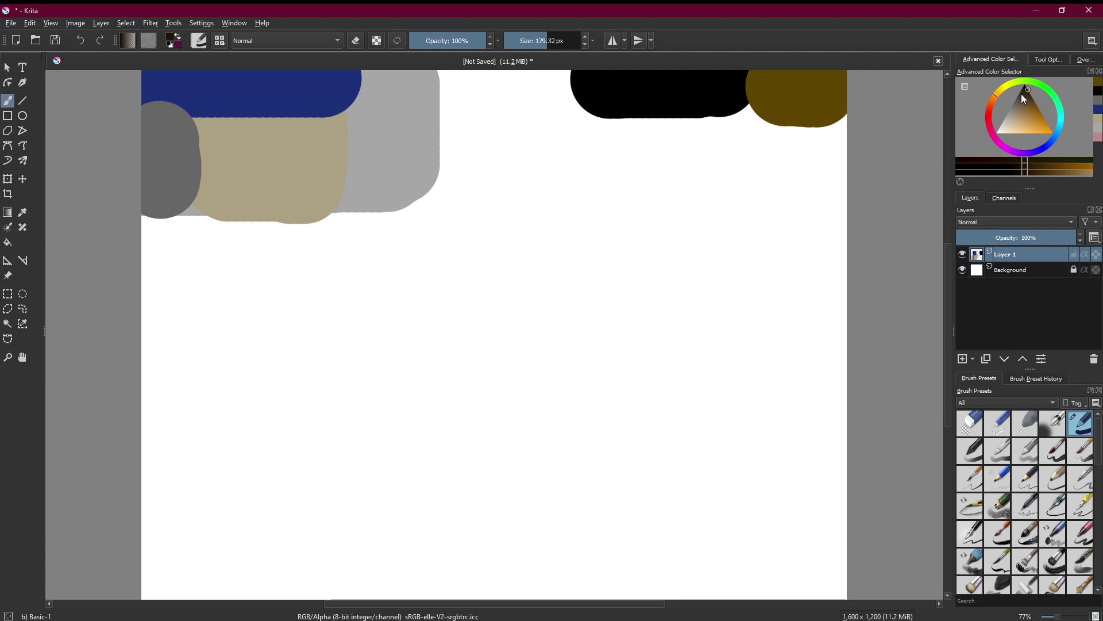
left_click_drag(1023, 99, 1029, 83)
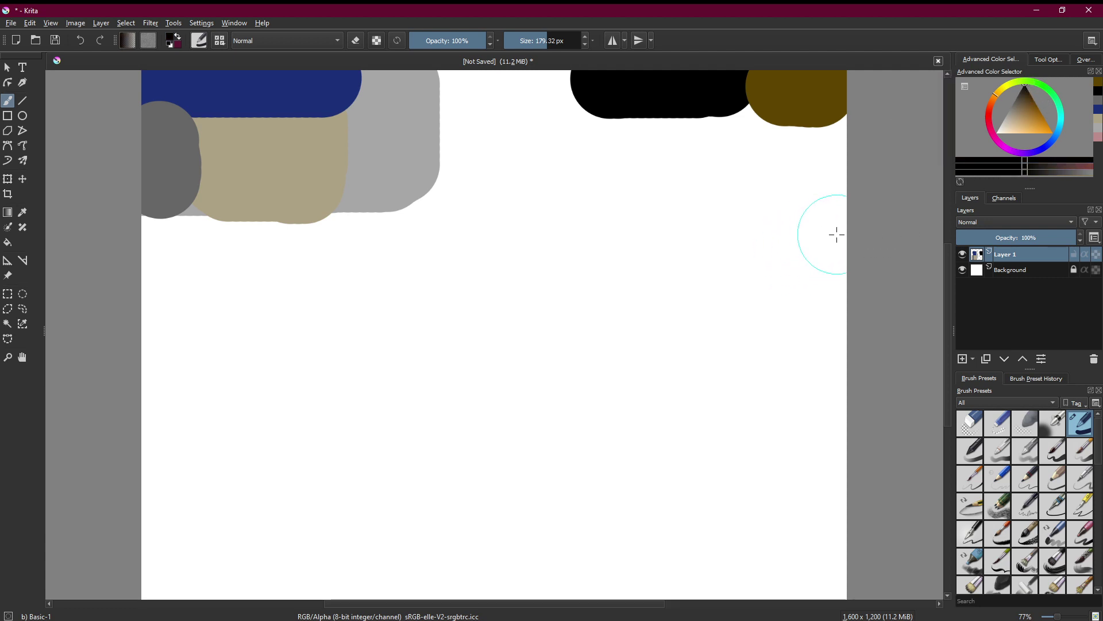
mouse_move(819, 232)
left_mouse_down()
mouse_move(741, 232)
mouse_move(741, 419)
mouse_move(836, 417)
mouse_move(815, 398)
mouse_move(805, 288)
mouse_move(843, 280)
mouse_move(850, 329)
left_mouse_up()
left_click_drag(601, 275, 593, 339)
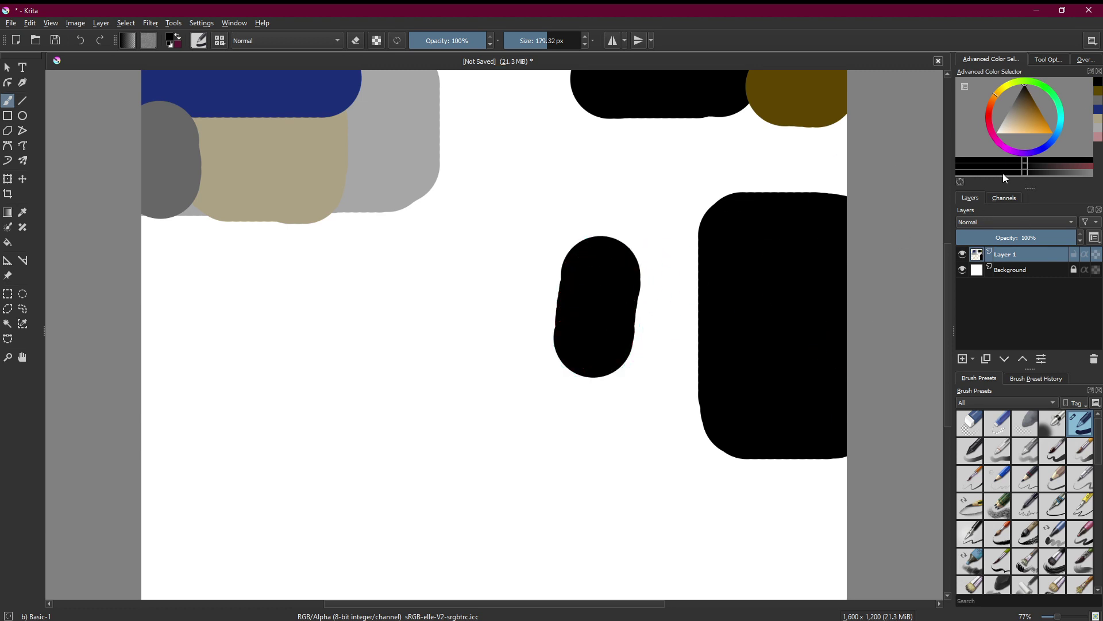
- Paint a horizontal dark grey band between the brown patch and the large black block
left_click(1022, 97)
left_click_drag(1021, 95, 1017, 93)
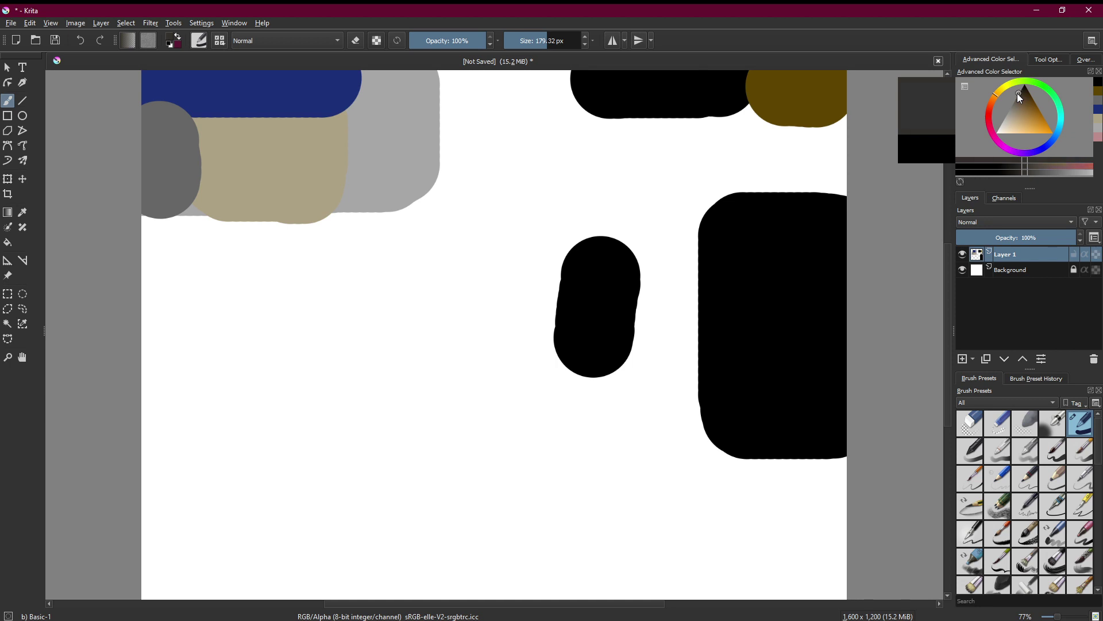
left_click_drag(761, 159, 844, 160)
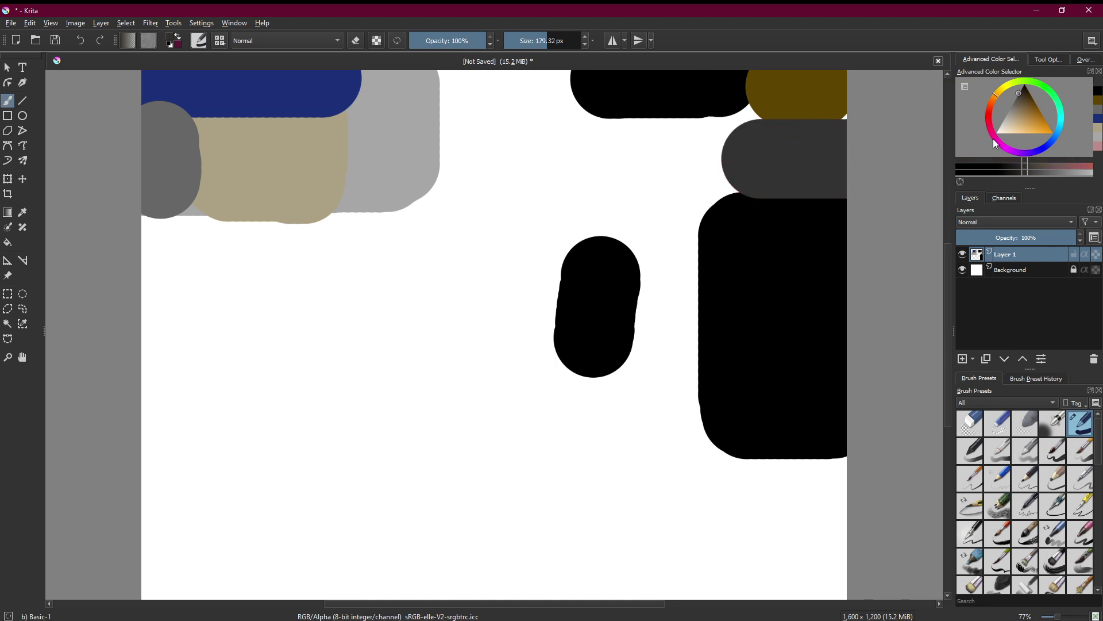
- Lower the brush opacity to 31% and dab overlapping bright blue spots over the dark grey band's left end
left_click(1058, 134)
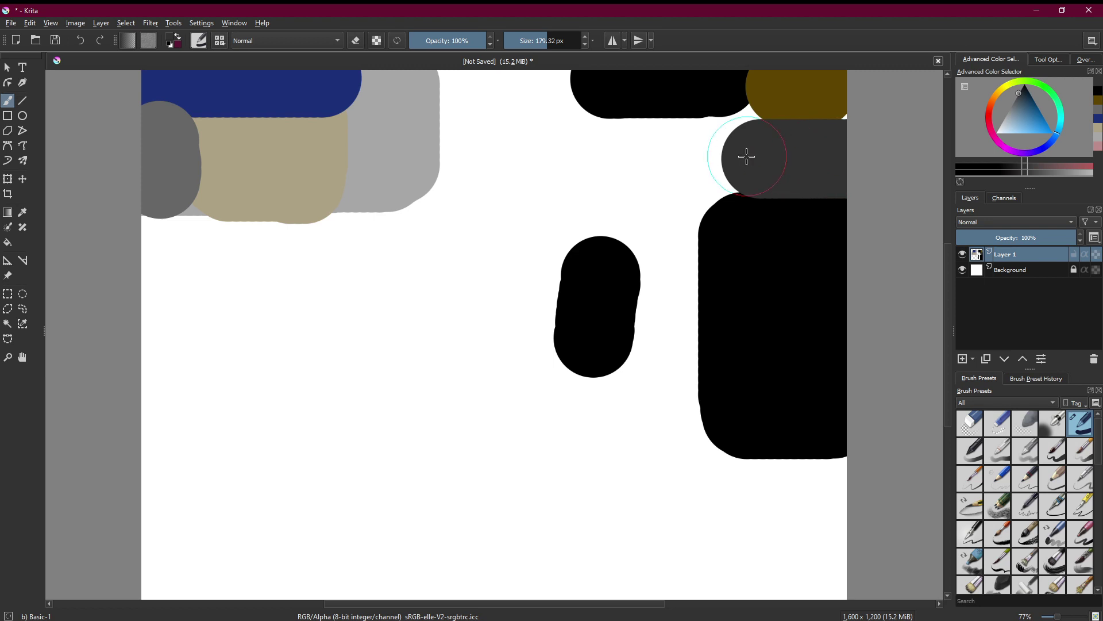
left_click(434, 40)
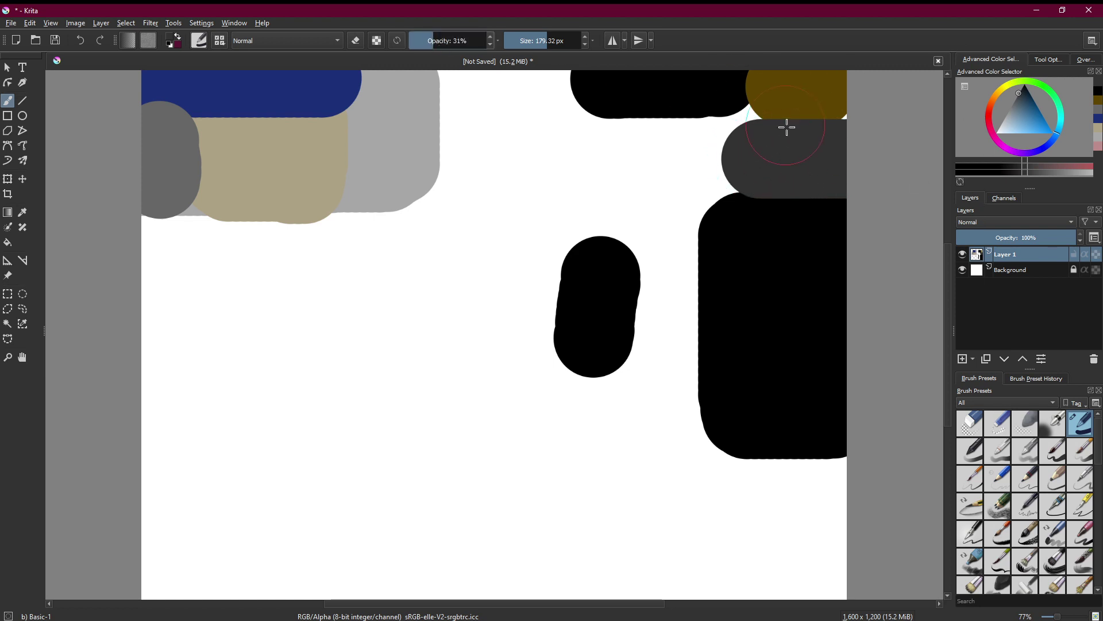
left_click(739, 156)
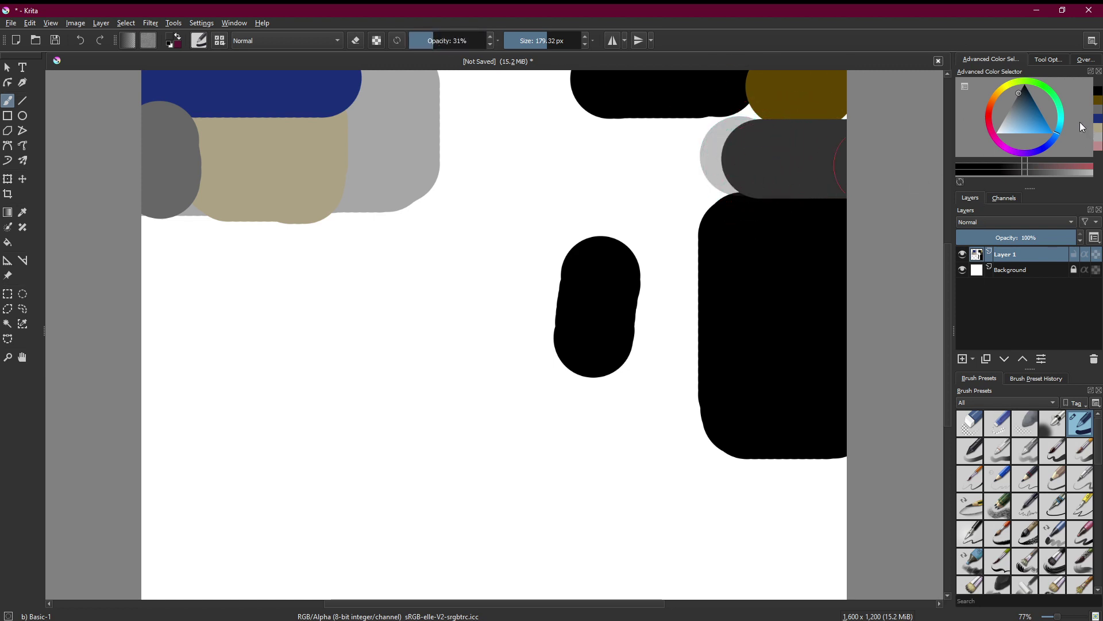
left_click(1046, 123)
left_click(715, 157)
left_click(731, 152)
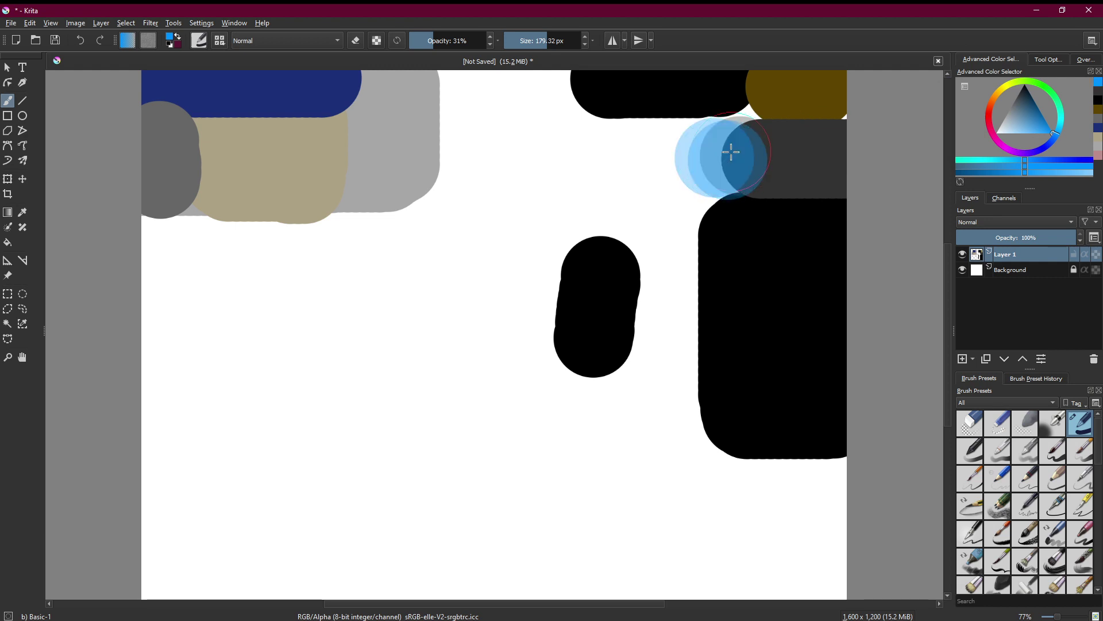
left_click(735, 152)
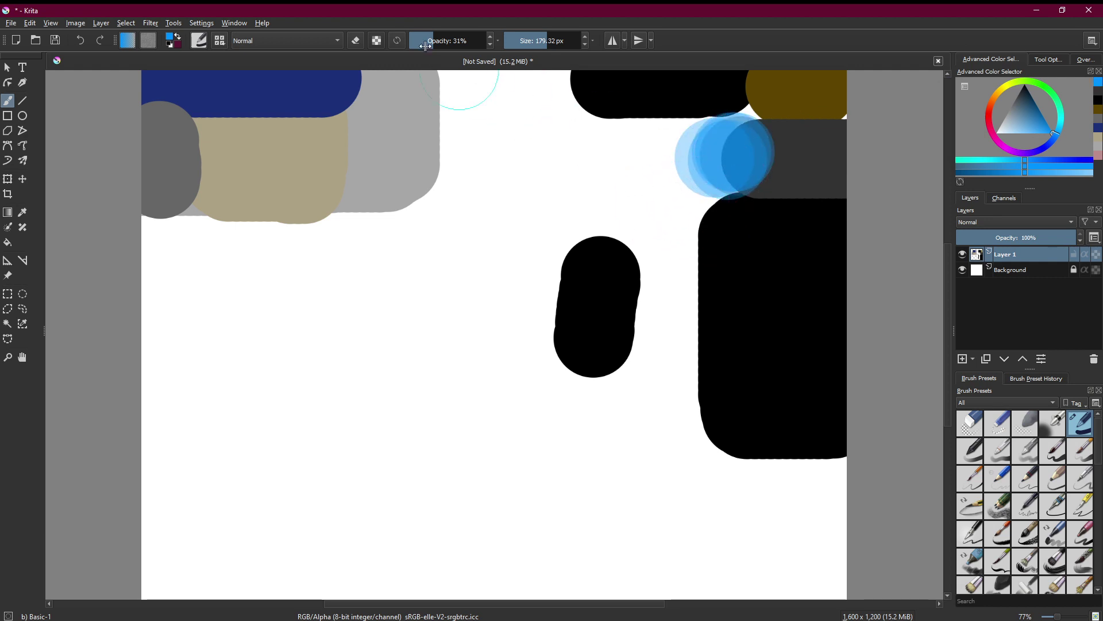
- Restore the brush opacity to 100% and paint a row of three black shapes along the lower part of the canvas
left_click_drag(425, 48, 488, 47)
left_click_drag(1027, 113, 1021, 75)
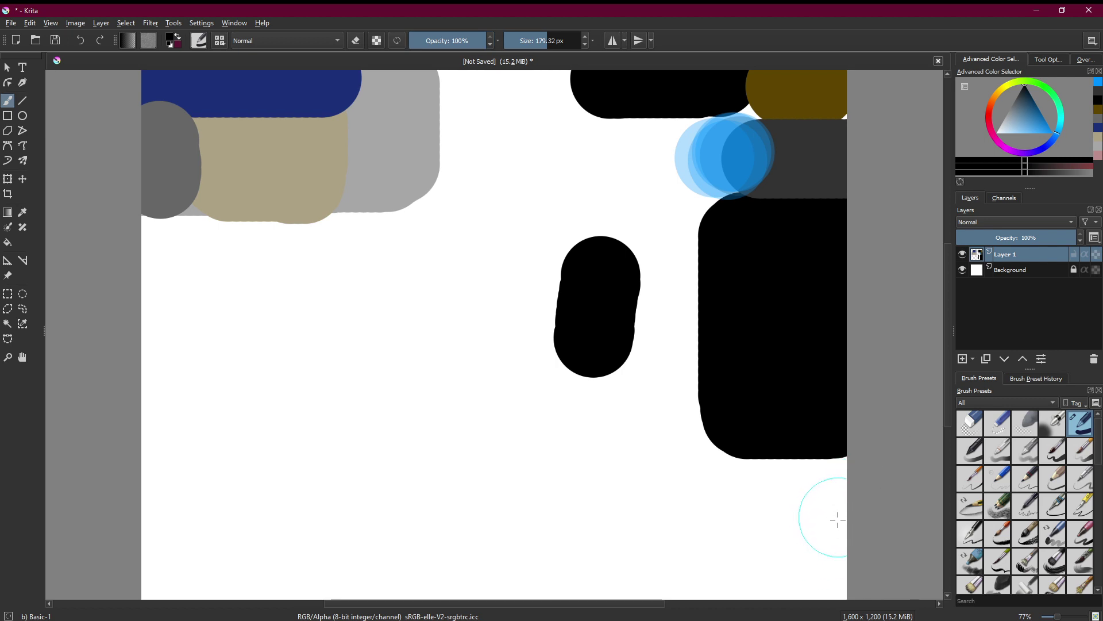
left_click_drag(682, 566, 801, 571)
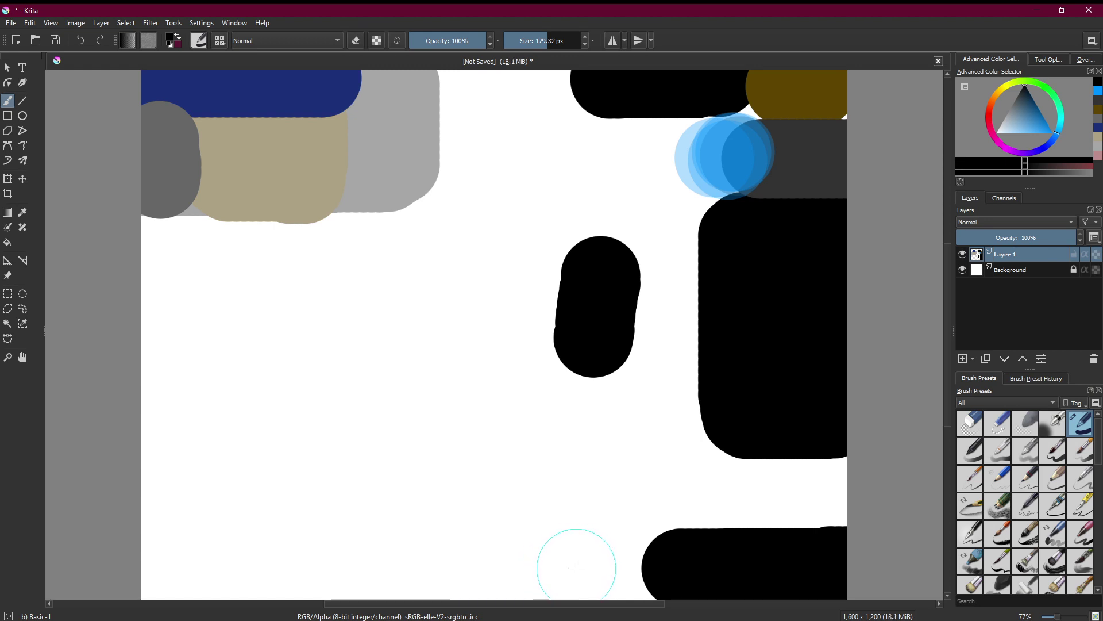
left_click_drag(584, 571, 465, 572)
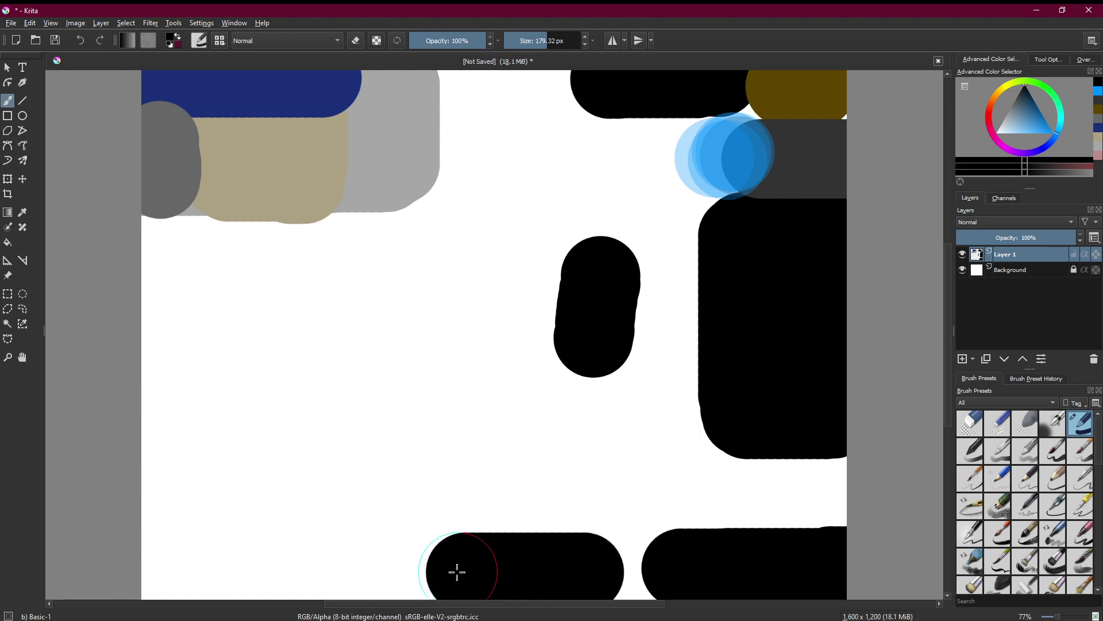
left_click(363, 561)
mouse_move(362, 559)
left_mouse_down()
mouse_move(352, 573)
mouse_move(372, 571)
mouse_move(370, 561)
left_mouse_up()
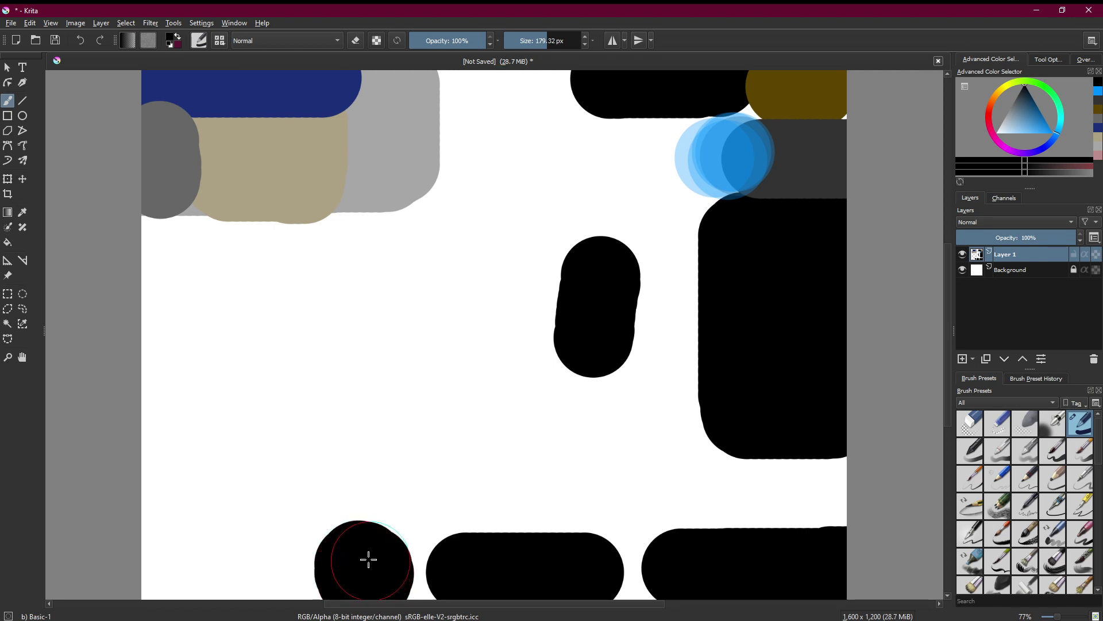
mouse_move(465, 563)
left_mouse_down()
mouse_move(465, 554)
mouse_move(572, 554)
mouse_move(591, 571)
left_mouse_up()
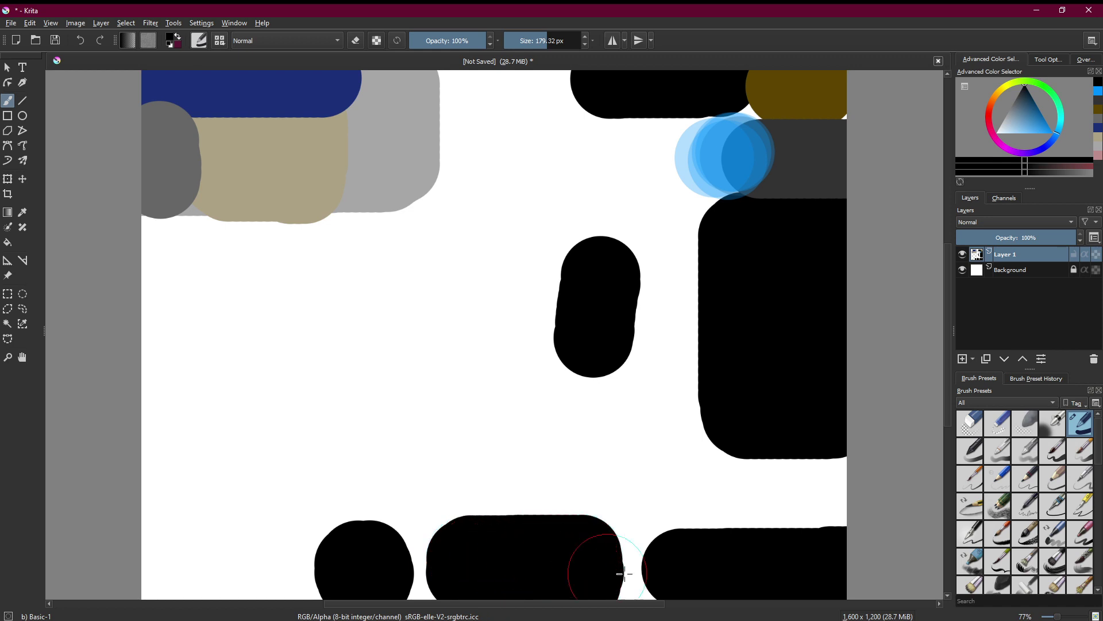
mouse_move(674, 575)
left_mouse_down()
mouse_move(670, 554)
mouse_move(847, 529)
mouse_move(678, 534)
mouse_move(670, 594)
mouse_move(666, 580)
left_mouse_up()
- Enlarge the black block at the right edge and the central black shape, and add a black dot at the left edge
mouse_move(724, 429)
left_mouse_down()
mouse_move(852, 434)
mouse_move(713, 427)
mouse_move(723, 242)
mouse_move(877, 238)
mouse_move(712, 231)
mouse_move(703, 430)
mouse_move(889, 431)
left_mouse_up()
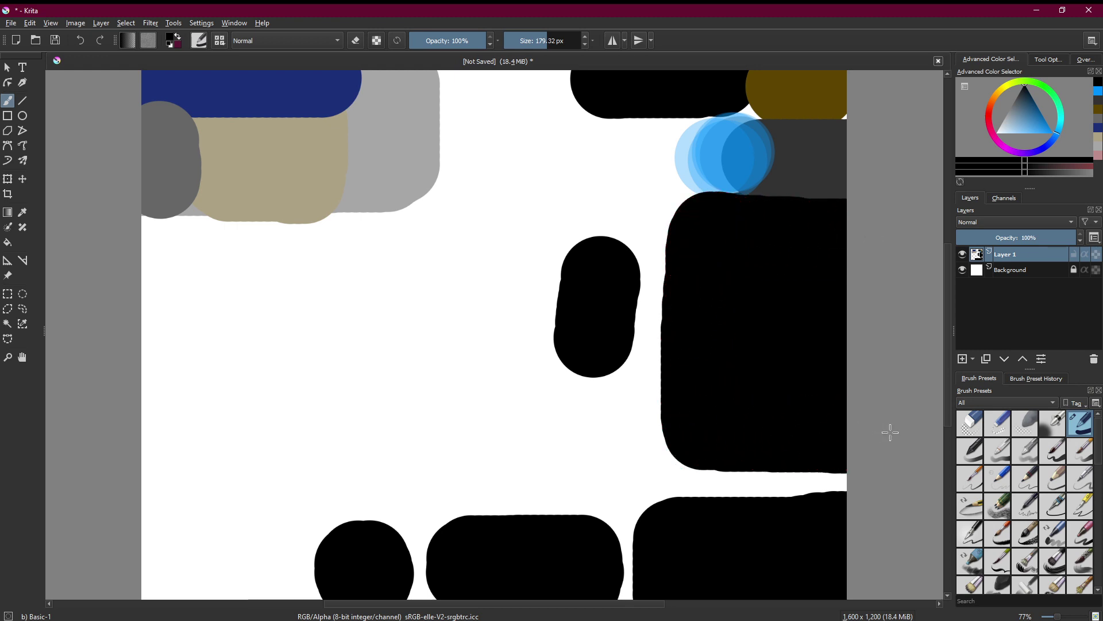
left_click(543, 287)
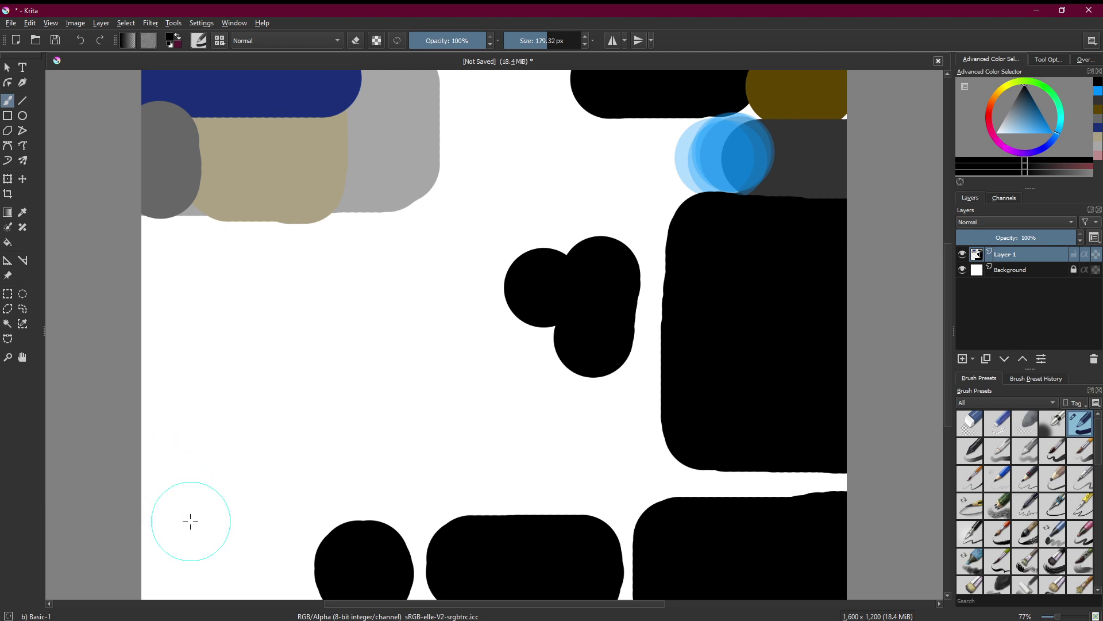
mouse_move(559, 283)
left_mouse_down()
mouse_move(528, 276)
mouse_move(526, 293)
mouse_move(575, 298)
left_mouse_up()
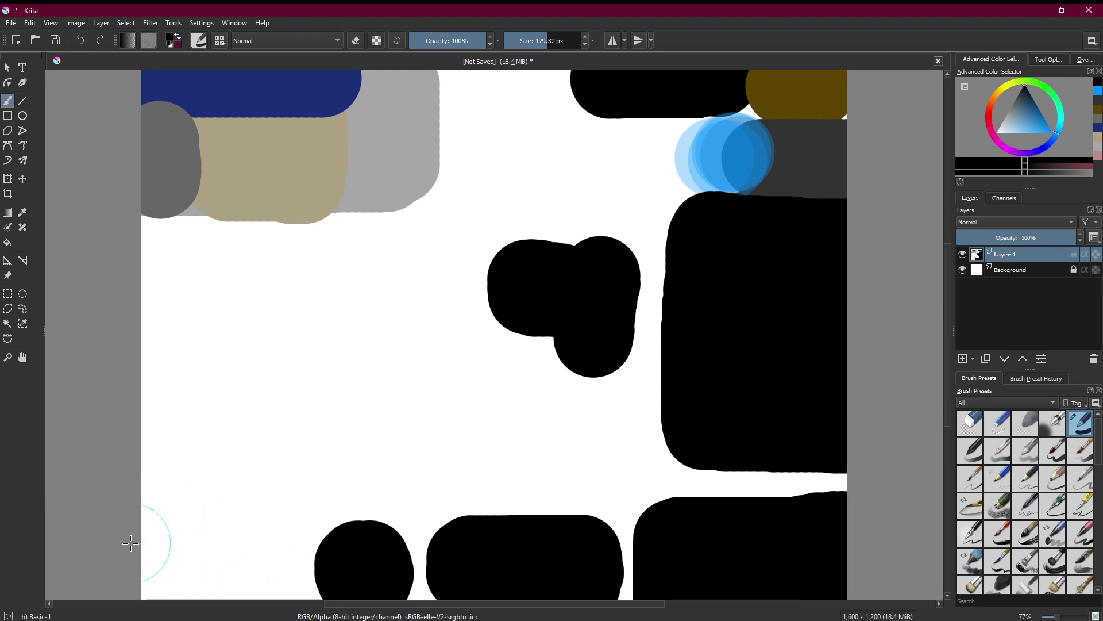
left_click(156, 442)
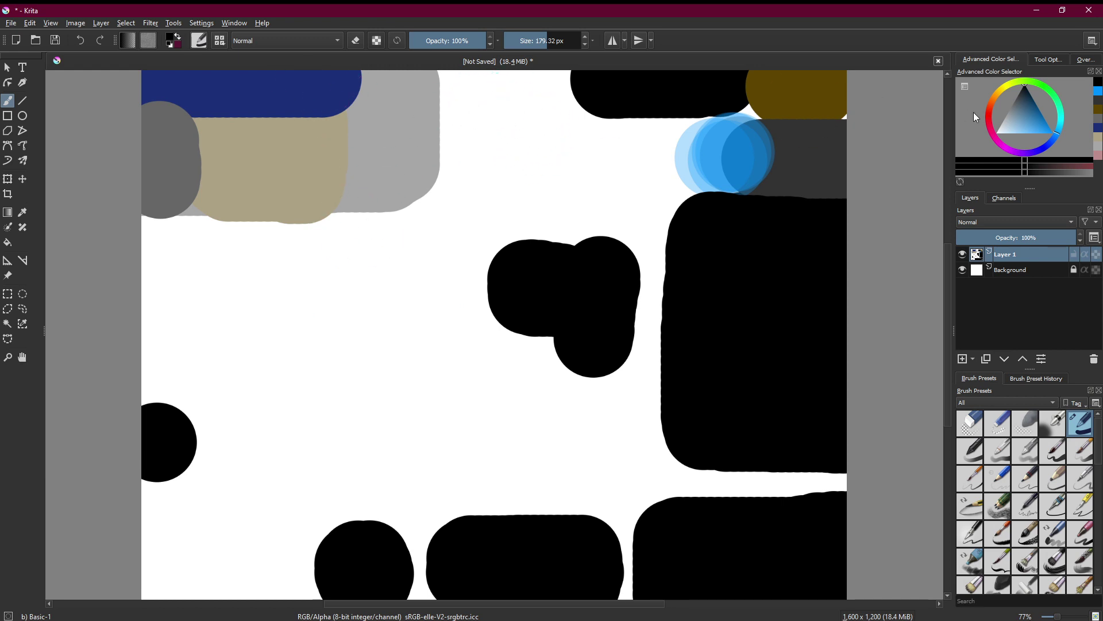
- Paint a large dark grey block over the right part of the light grey block, extending beyond its right side
left_click(1017, 97)
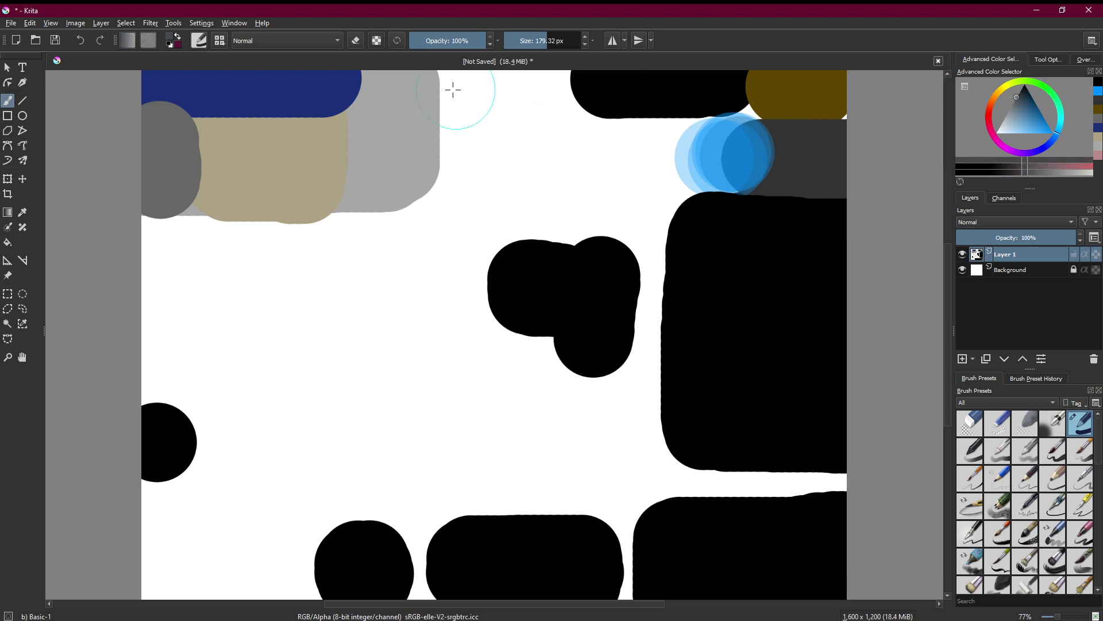
mouse_move(391, 85)
left_mouse_down()
mouse_move(477, 87)
mouse_move(475, 184)
mouse_move(370, 187)
mouse_move(382, 111)
mouse_move(423, 126)
mouse_move(426, 115)
left_mouse_up()
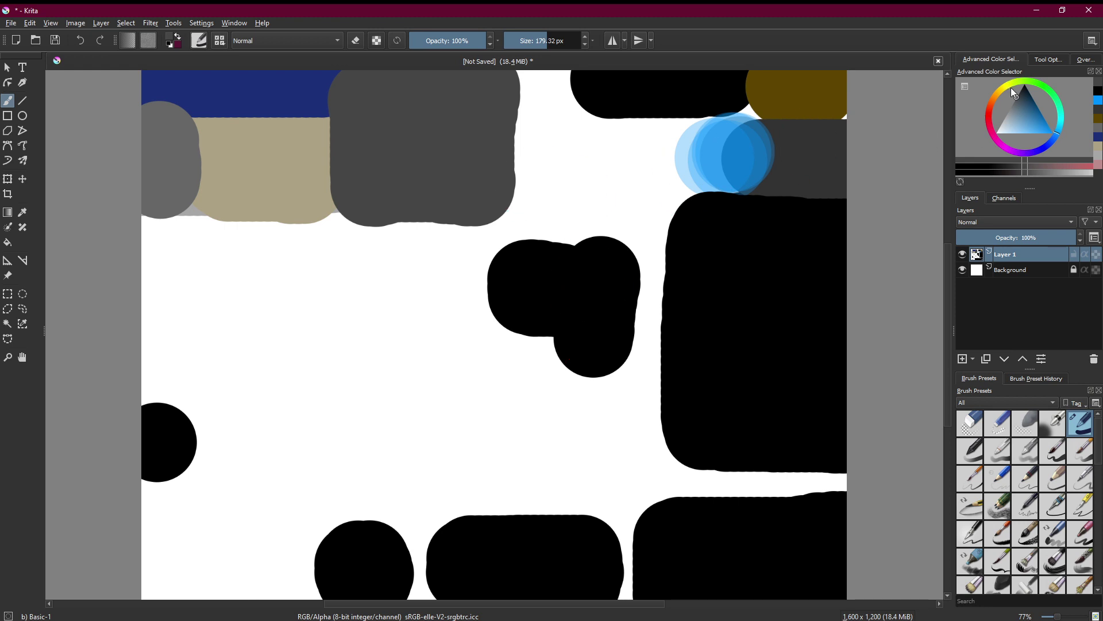
- Dab a single off-white circle as a head above the central black shape
left_click(1011, 88)
left_click_drag(1028, 116, 1000, 128)
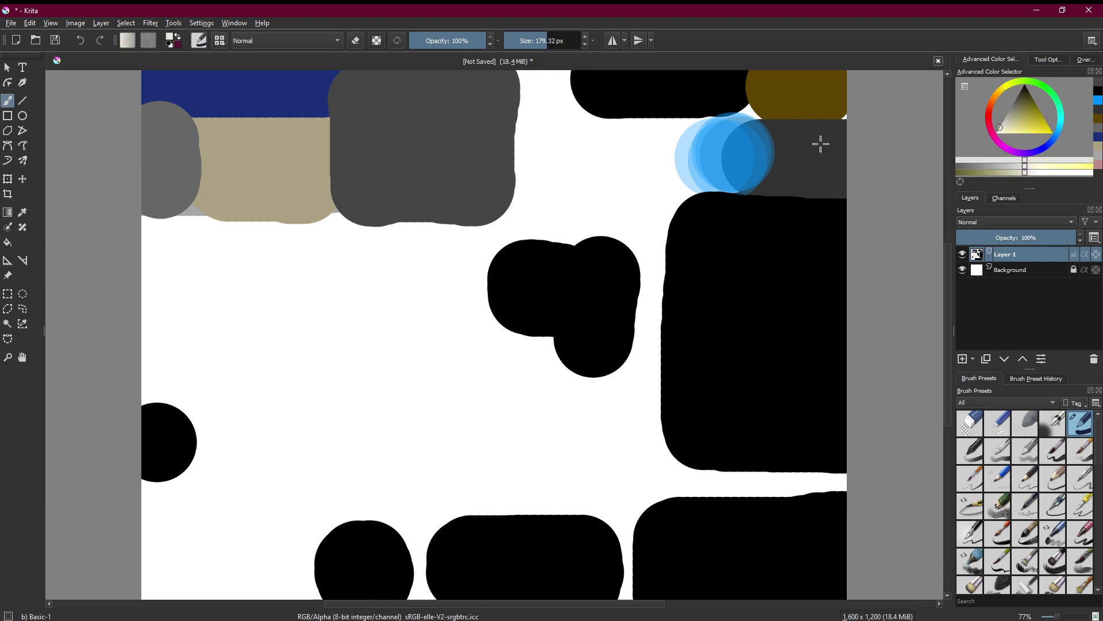
left_click(562, 223)
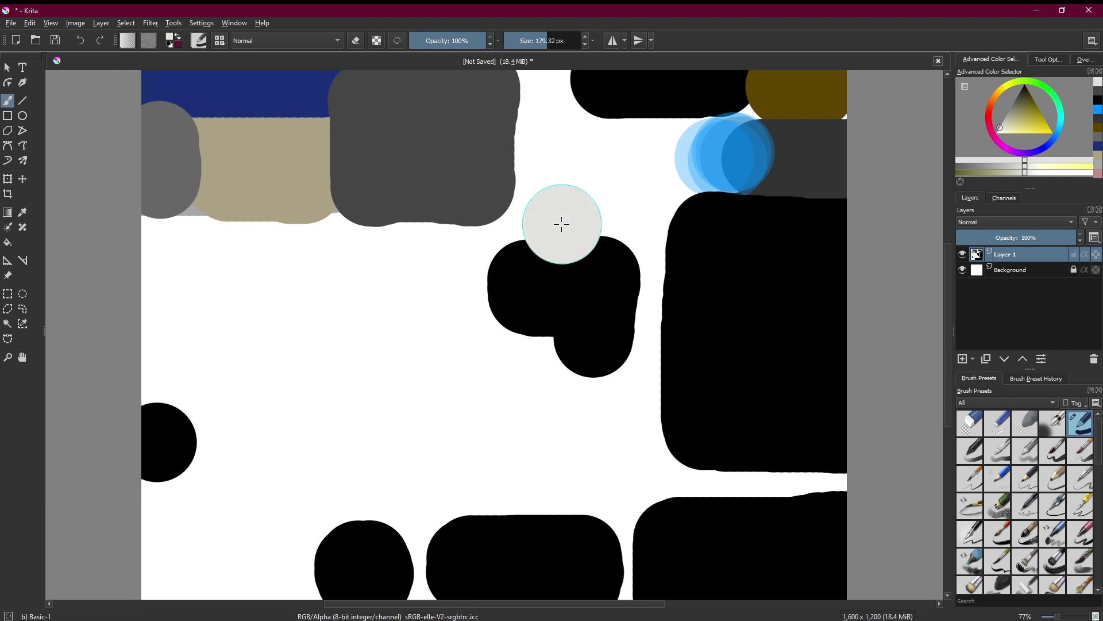
- Draw two black rectangular eyeglass frames with a pupil dot in each on the off-white head, using a 1.75 px brush
left_click(1020, 86)
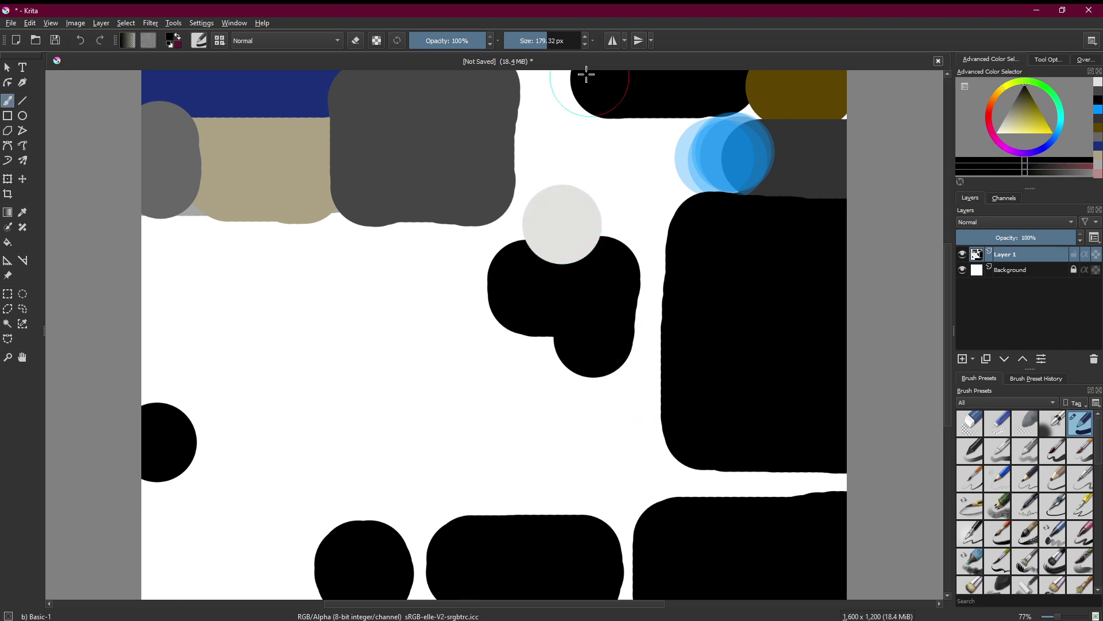
left_click_drag(525, 40, 506, 40)
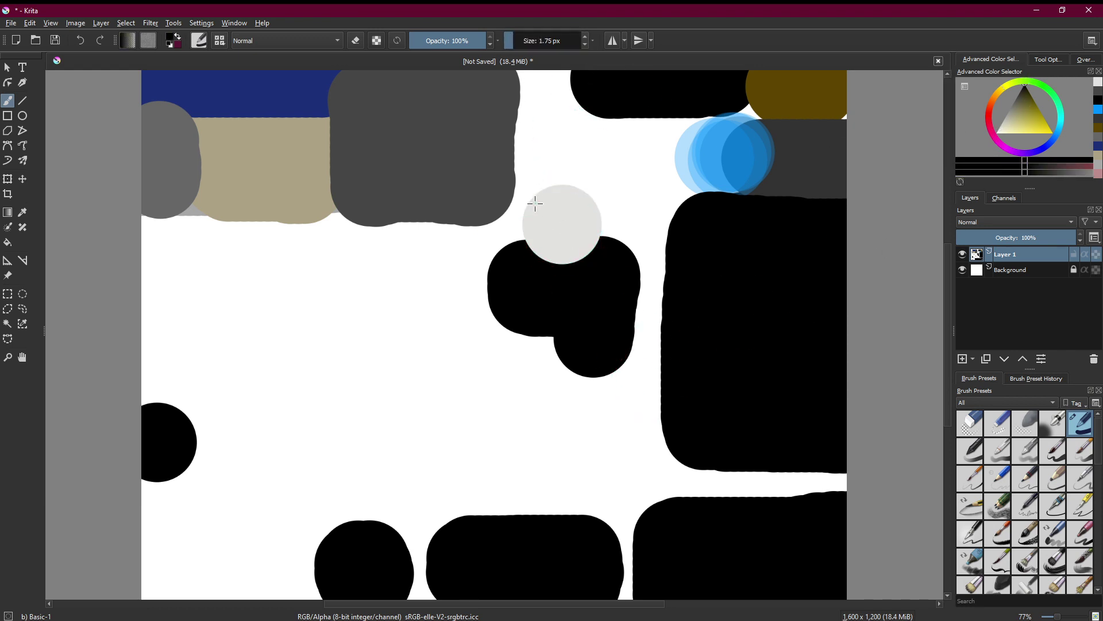
scroll(535, 203, "up", 6)
mouse_move(491, 204)
left_mouse_down()
mouse_move(641, 209)
mouse_move(639, 287)
mouse_move(476, 287)
mouse_move(484, 198)
left_mouse_up()
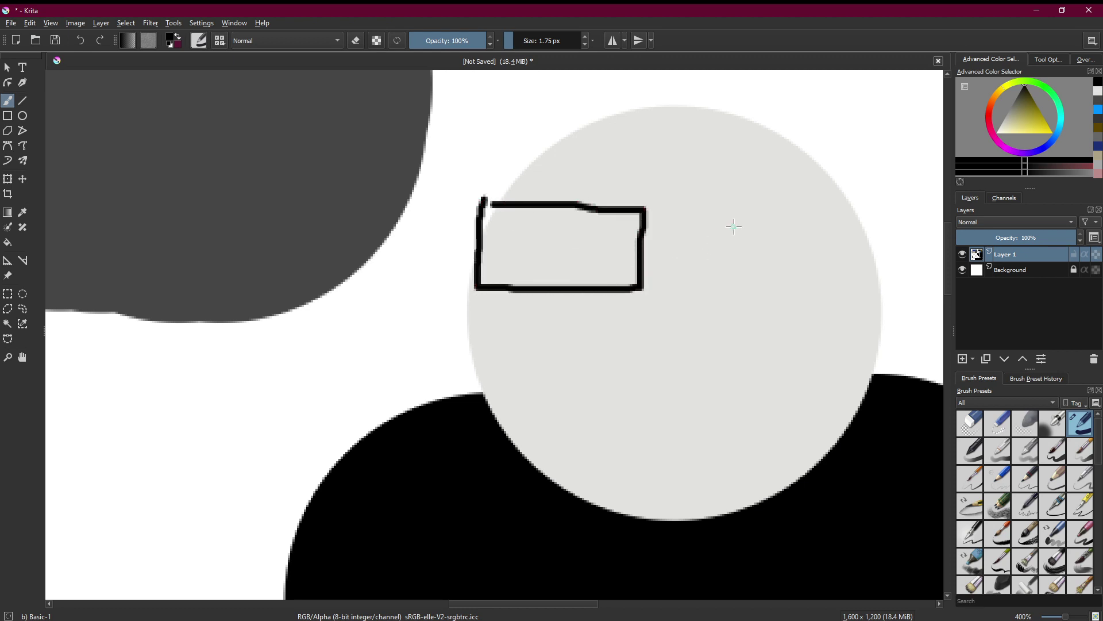
mouse_move(724, 203)
left_mouse_down()
mouse_move(722, 242)
mouse_move(743, 298)
mouse_move(878, 298)
mouse_move(877, 205)
mouse_move(723, 204)
left_mouse_up()
left_click(570, 248)
- Add a wavy black mouth, a nearly straight line above it and a short stroke between them on the face
mouse_move(586, 462)
left_mouse_down()
mouse_move(646, 483)
mouse_move(789, 469)
left_mouse_up()
left_click_drag(593, 387, 776, 380)
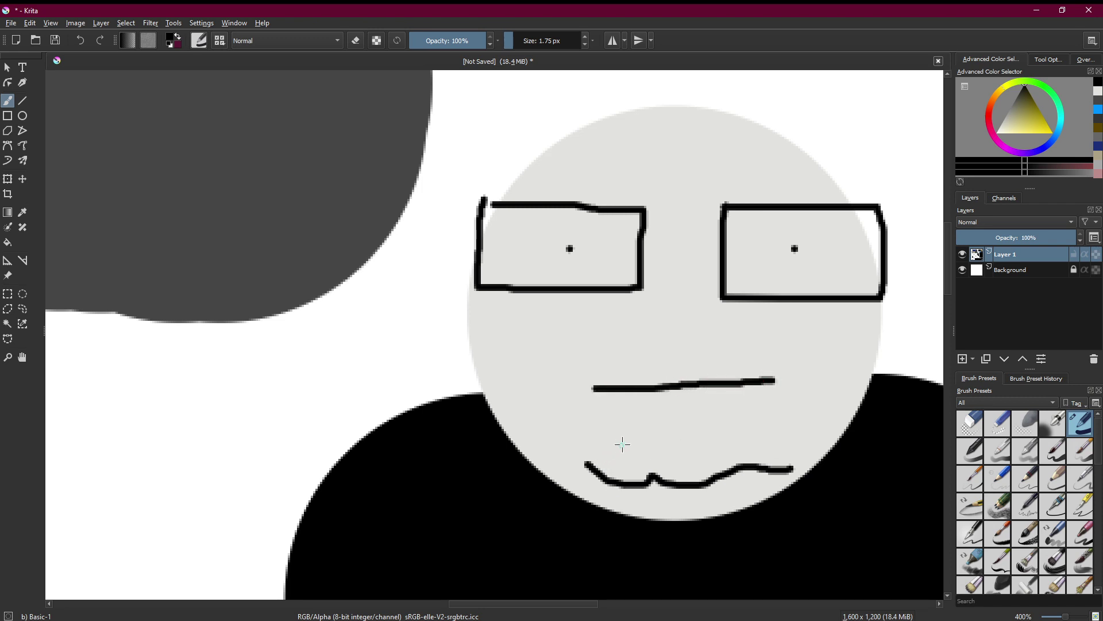
left_click_drag(628, 442, 755, 458)
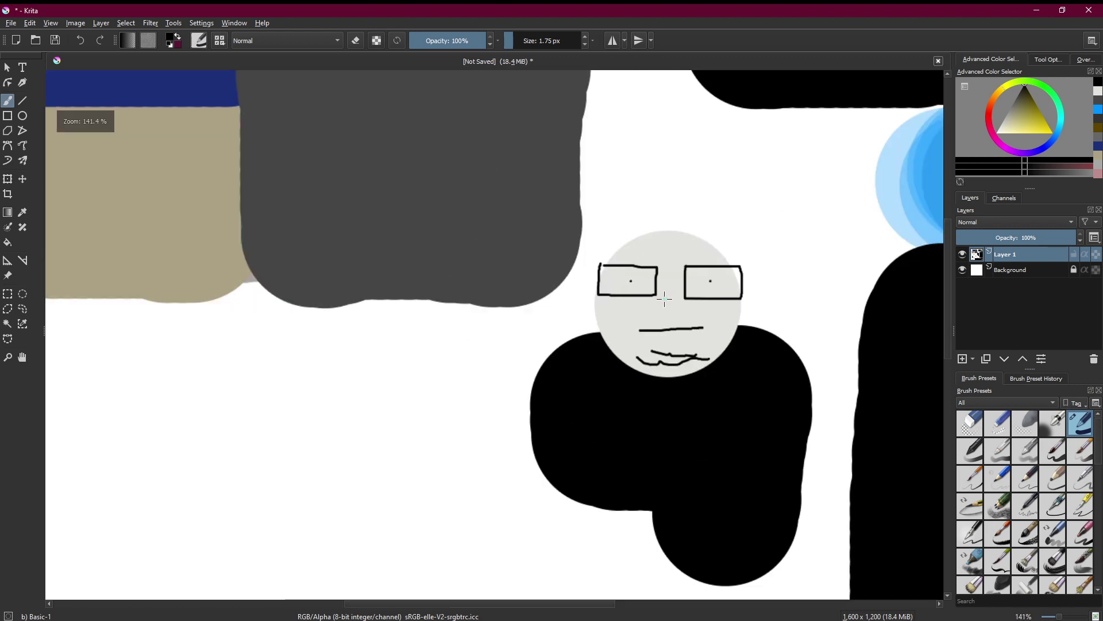
- Draw a thin grey line down from the chin over the black body, with three more lines extending sideways toward the large black block
scroll(665, 303, "down", 3)
scroll(680, 303, "up", 1)
left_click(1007, 112)
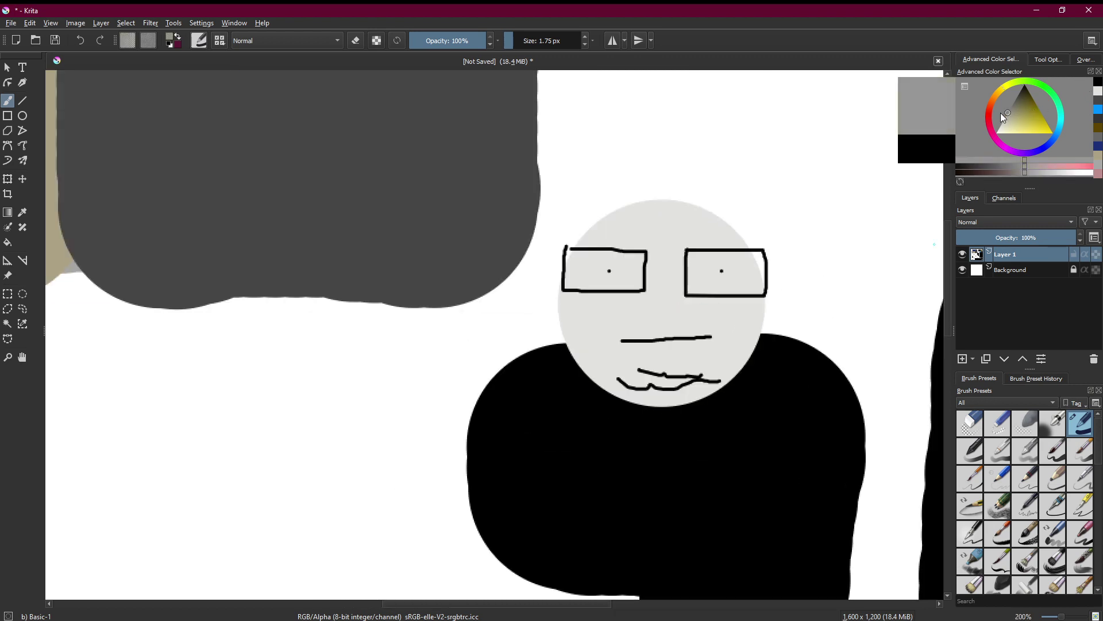
scroll(799, 379, "down", 2)
mouse_move(730, 392)
left_mouse_down()
mouse_move(730, 437)
mouse_move(808, 488)
mouse_move(832, 520)
left_mouse_up()
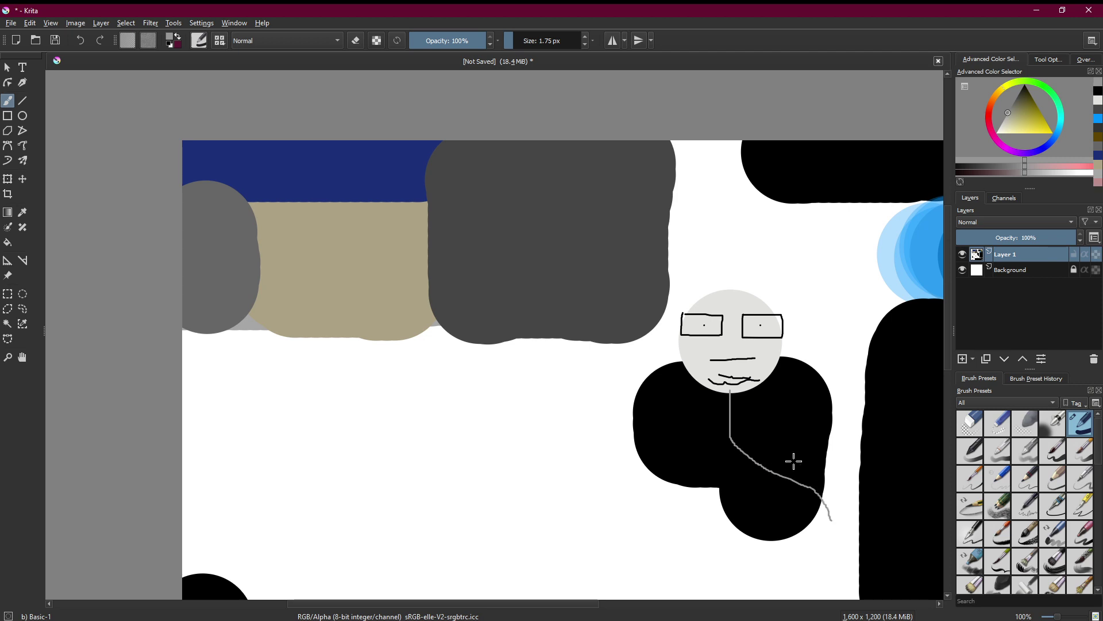
left_click_drag(752, 457, 838, 459)
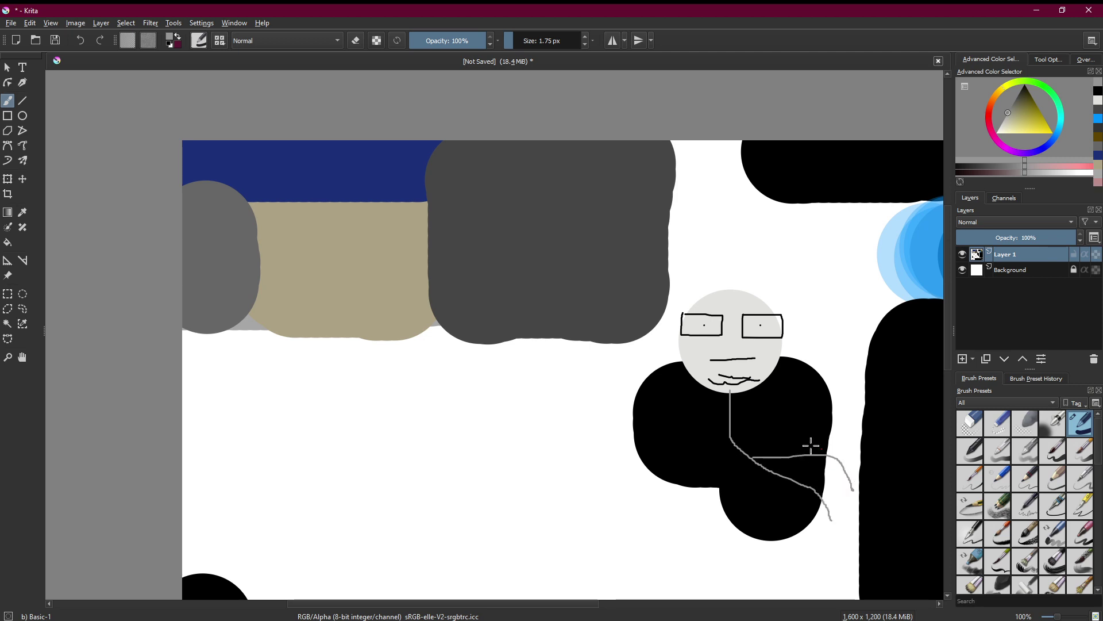
left_click_drag(730, 442, 887, 445)
left_click_drag(737, 412, 899, 411)
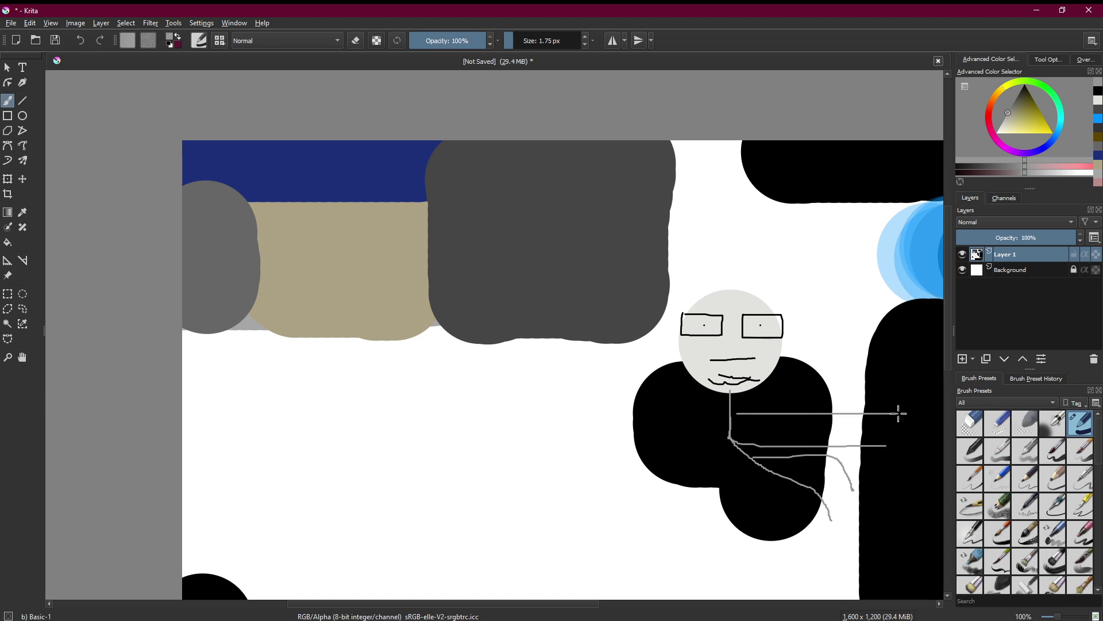
- Paint an olive-yellow band of hair across the top of the head with an 18.23 px brush
scroll(887, 451, "up", 3)
scroll(852, 402, "down", 2)
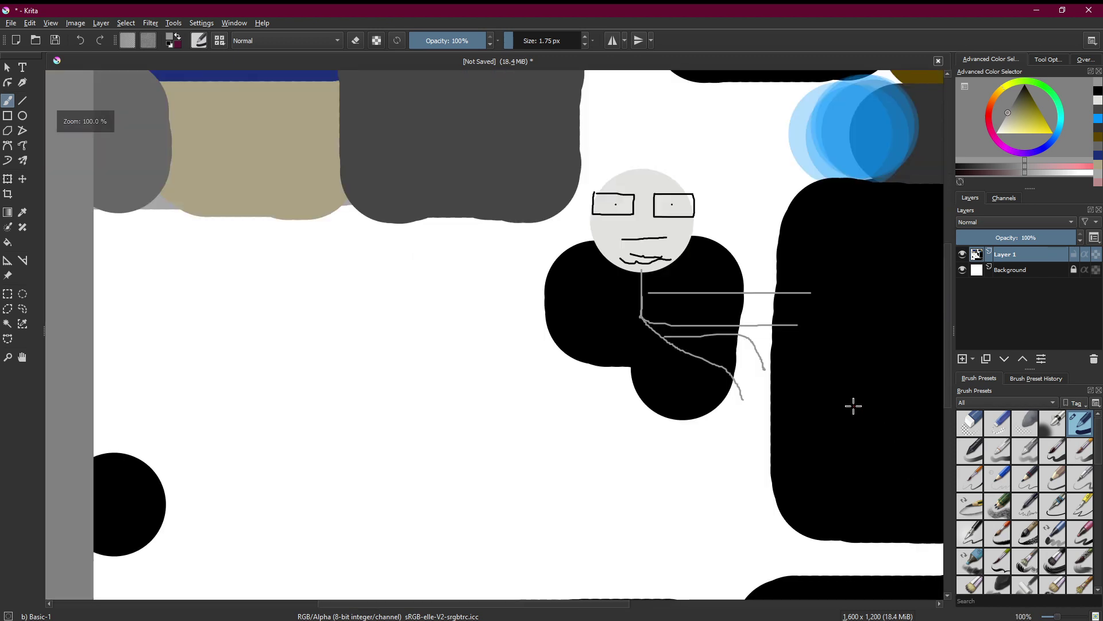
left_click(1033, 123)
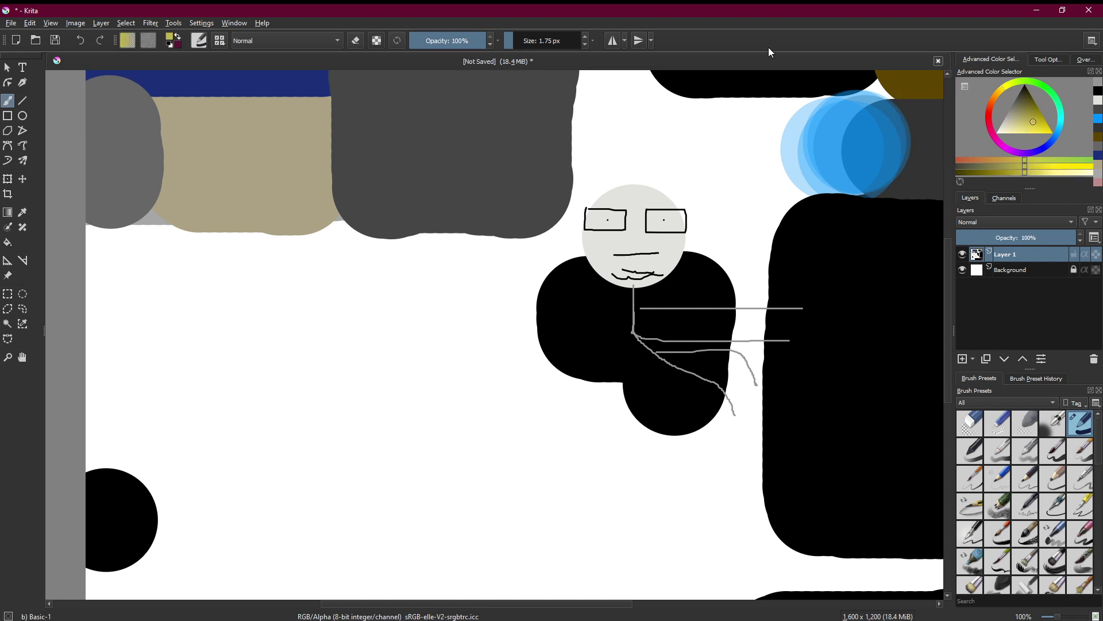
left_click_drag(527, 36, 543, 42)
scroll(581, 261, "up", 4)
mouse_move(581, 395)
left_mouse_down()
mouse_move(732, 349)
mouse_move(829, 375)
mouse_move(877, 406)
left_mouse_up()
- Paint a short black stroke at each end of the yellow hair band, just above the glasses
left_click(1031, 100)
left_click_drag(1031, 100, 1025, 85)
left_click_drag(577, 382, 543, 426)
left_click_drag(887, 409, 906, 439)
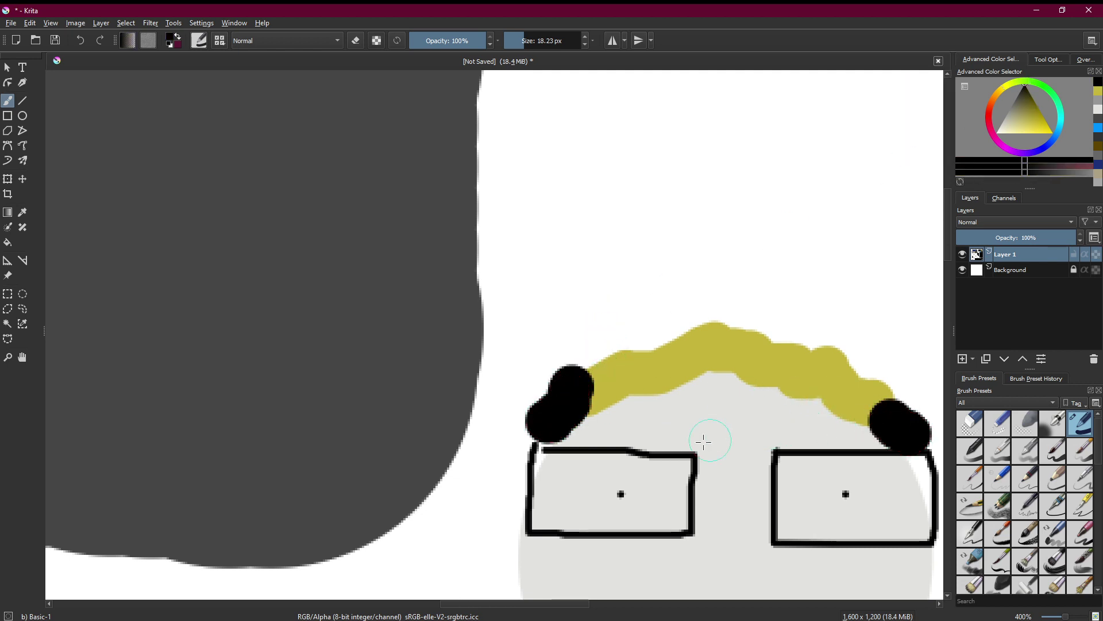
- Choose a dark warm grey as the paint colour and set the brush size to 70.72 px
scroll(637, 487, "down", 3)
scroll(636, 487, "down", 6)
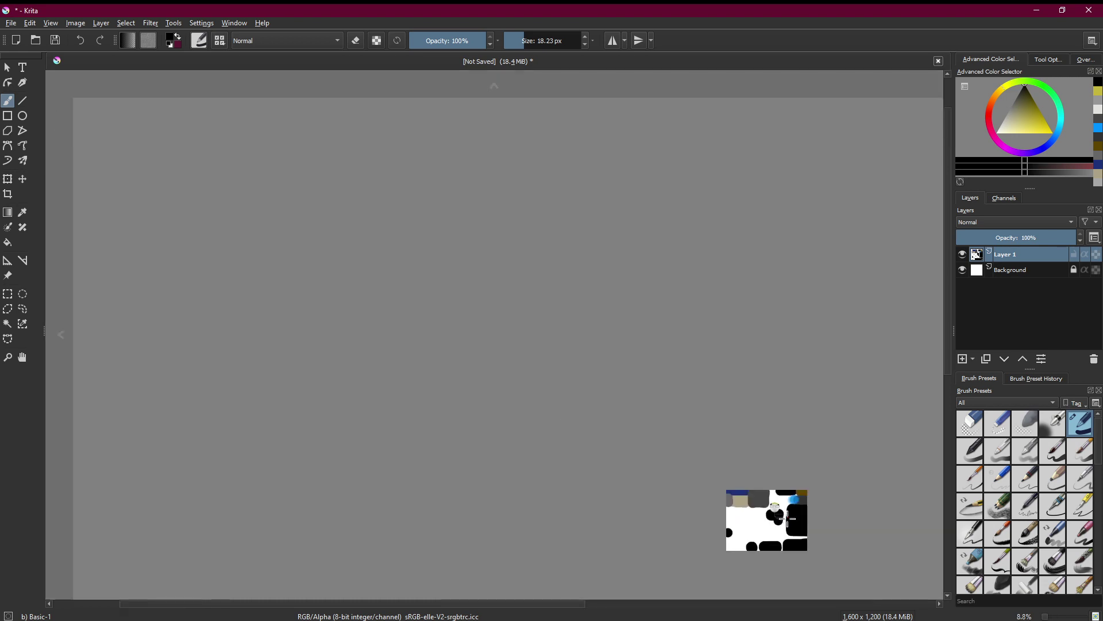
scroll(782, 529, "up", 5)
scroll(729, 350, "down", 1)
scroll(713, 277, "up", 1)
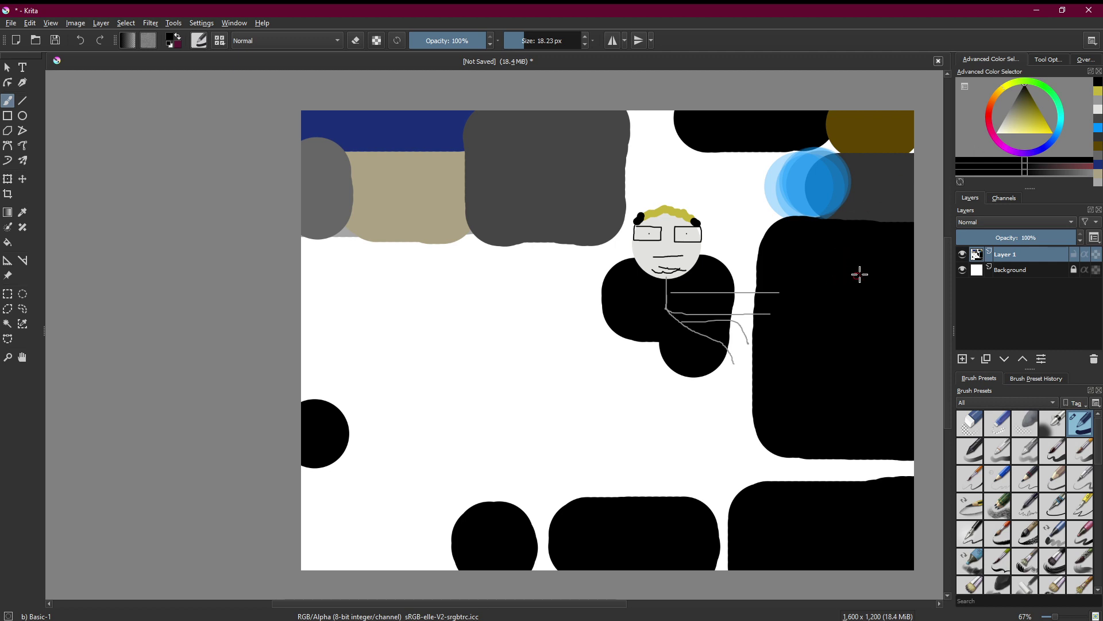
left_click(1018, 98)
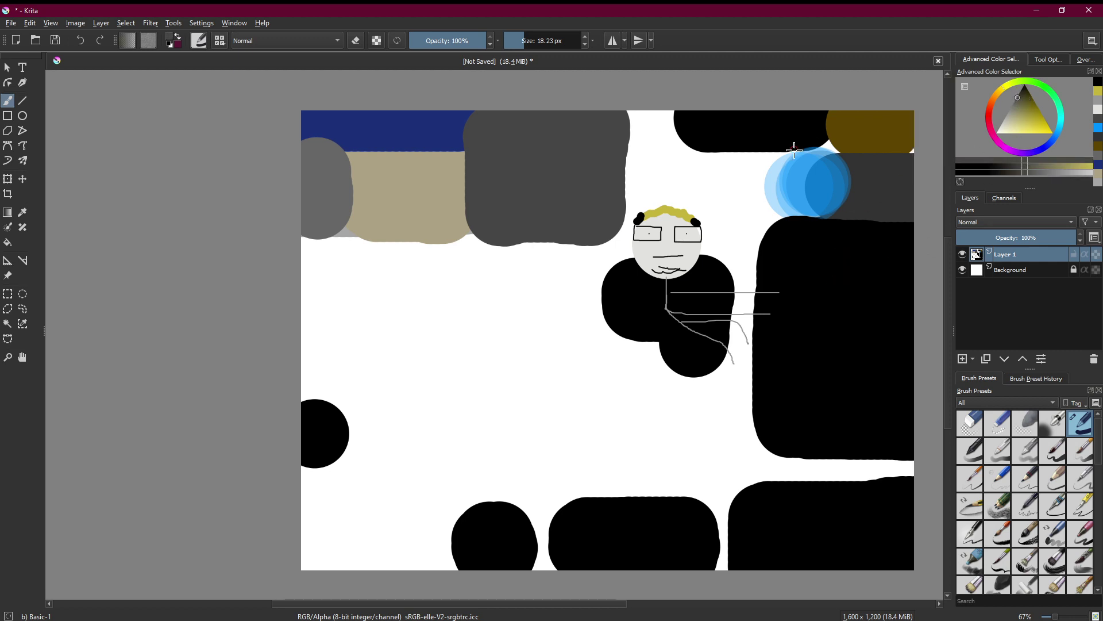
left_click_drag(528, 39, 537, 39)
mouse_move(827, 224)
left_mouse_down()
mouse_move(927, 275)
mouse_move(898, 394)
left_mouse_up()
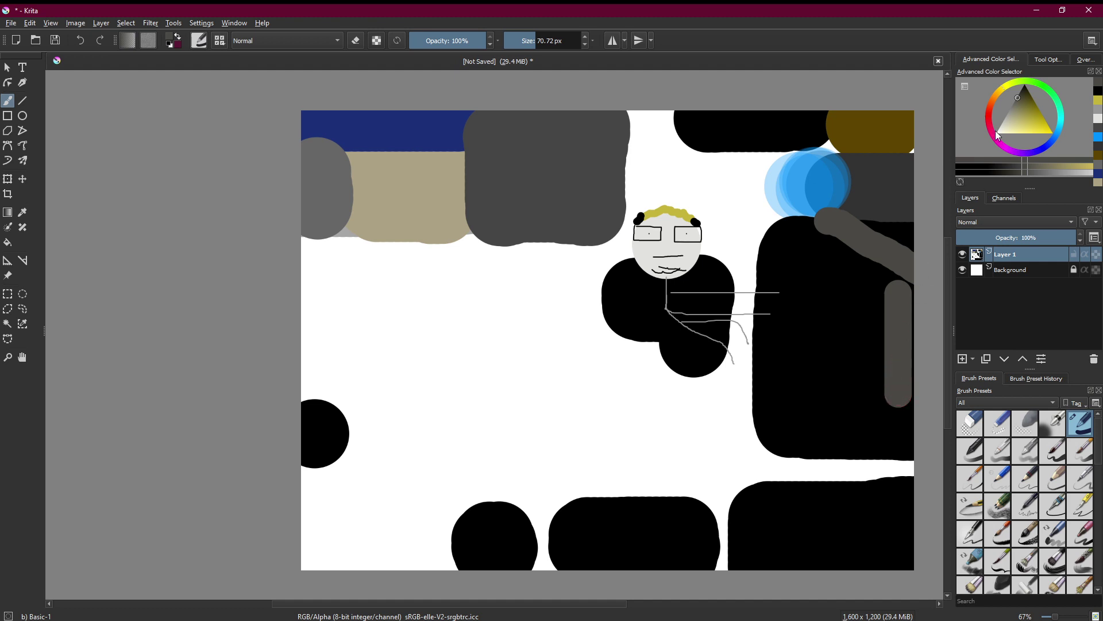
left_click(80, 40)
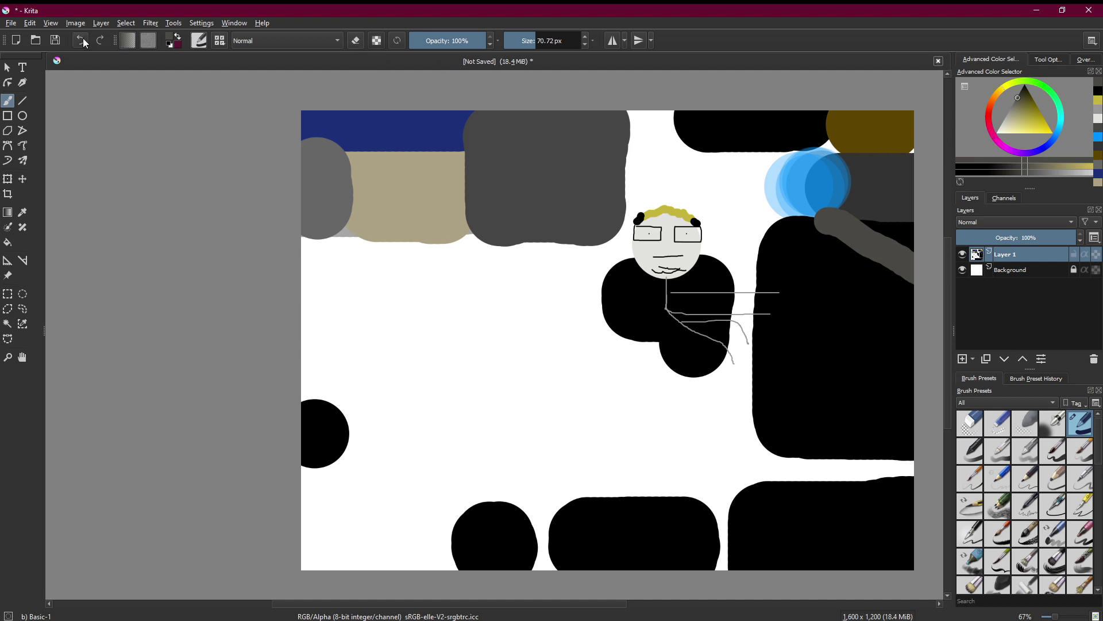
left_click(81, 41)
left_click_drag(824, 228, 883, 295)
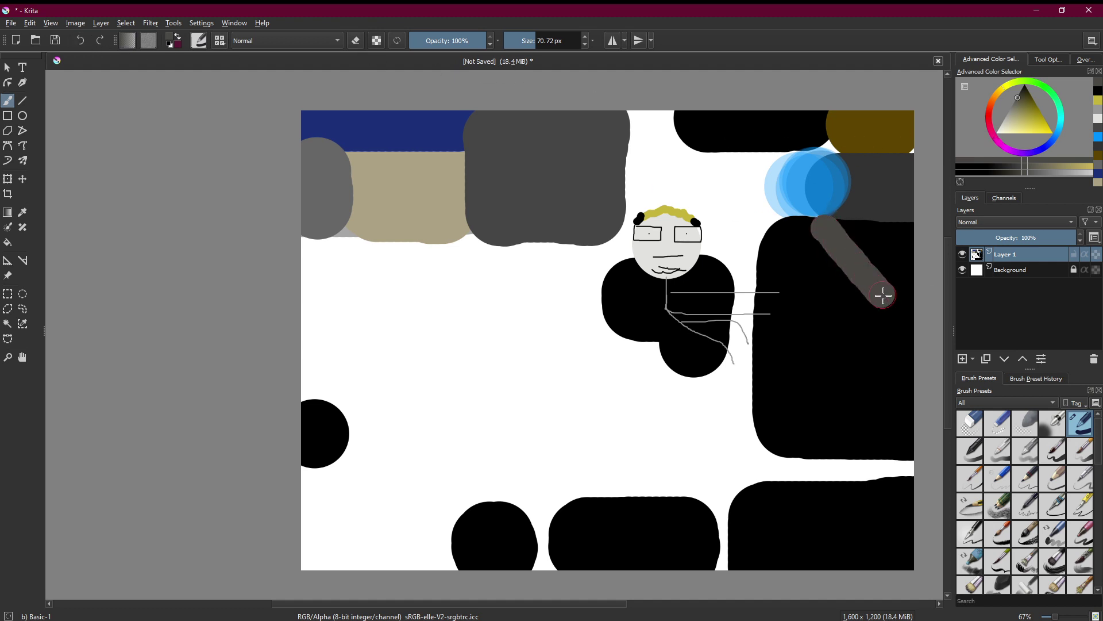
left_click(81, 40)
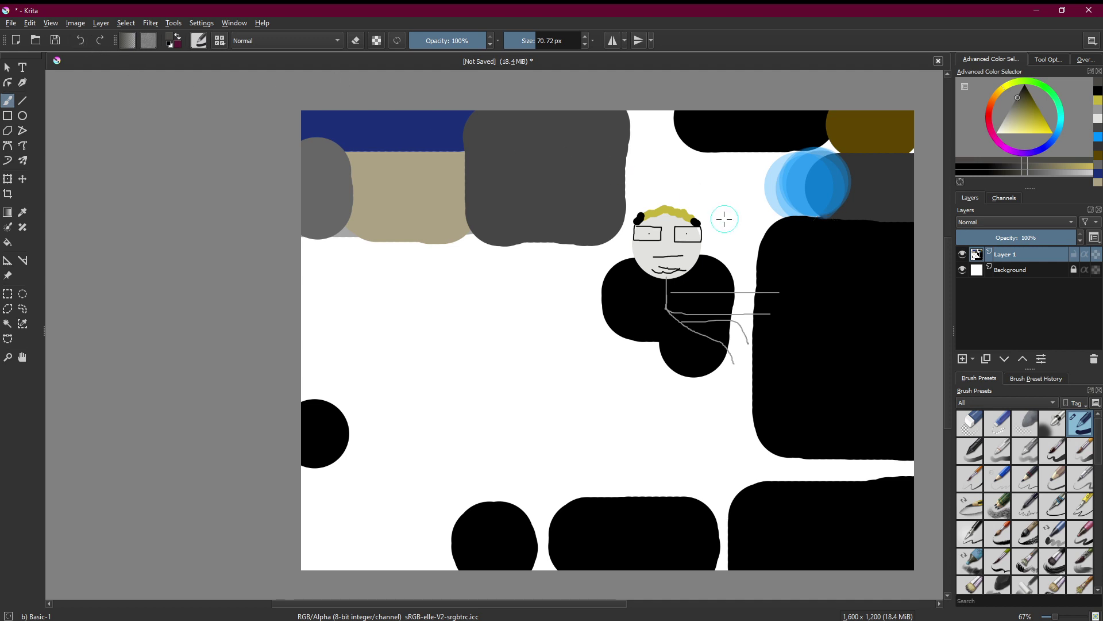
- Paint a diagonal and a vertical dark grey bar on the large black block, plus a near-black block over its lower right corner
mouse_move(842, 222)
left_mouse_down()
mouse_move(895, 269)
mouse_move(908, 402)
left_mouse_up()
left_click_drag(905, 336, 906, 414)
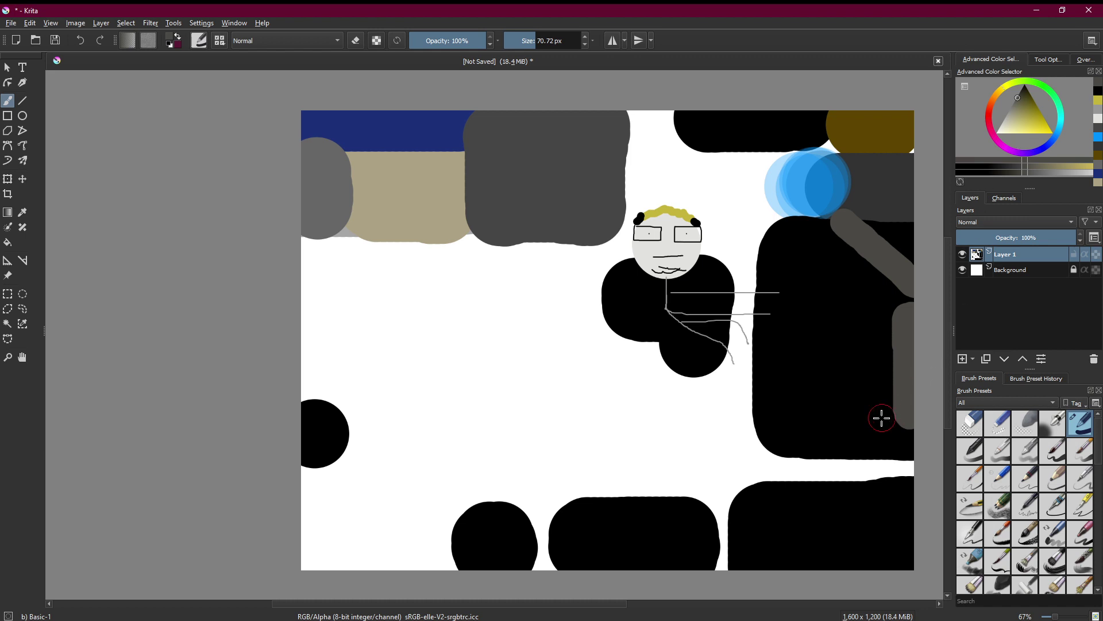
left_click_drag(1024, 95, 1034, 85)
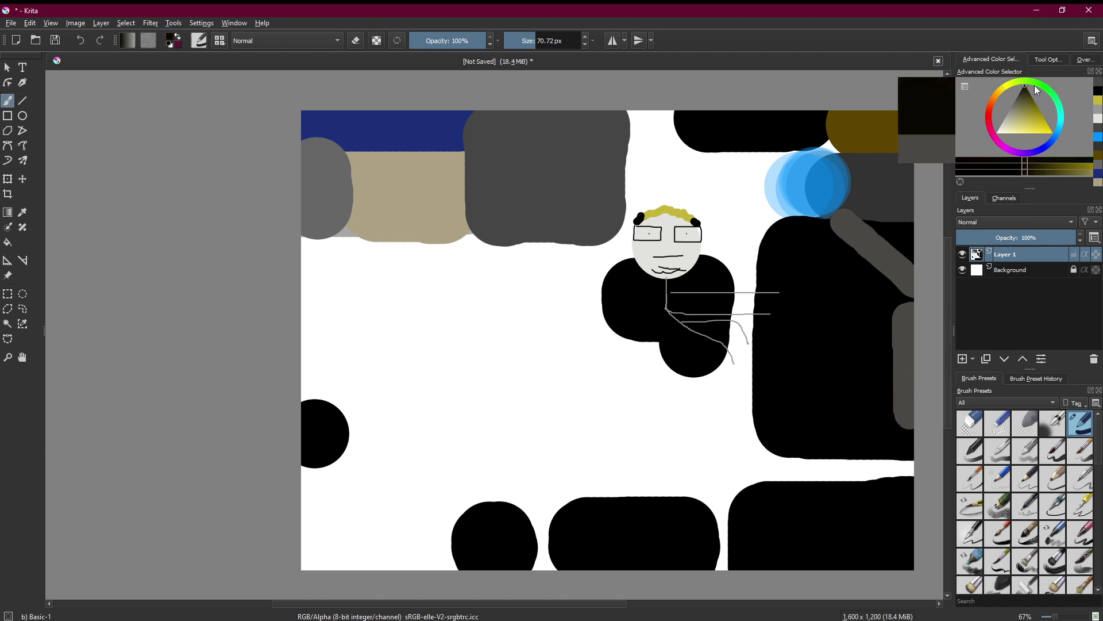
mouse_move(905, 410)
left_mouse_down()
mouse_move(823, 407)
mouse_move(826, 457)
mouse_move(947, 468)
mouse_move(939, 426)
mouse_move(855, 425)
mouse_move(844, 441)
mouse_move(876, 436)
mouse_move(881, 448)
mouse_move(868, 434)
mouse_move(925, 445)
left_mouse_up()
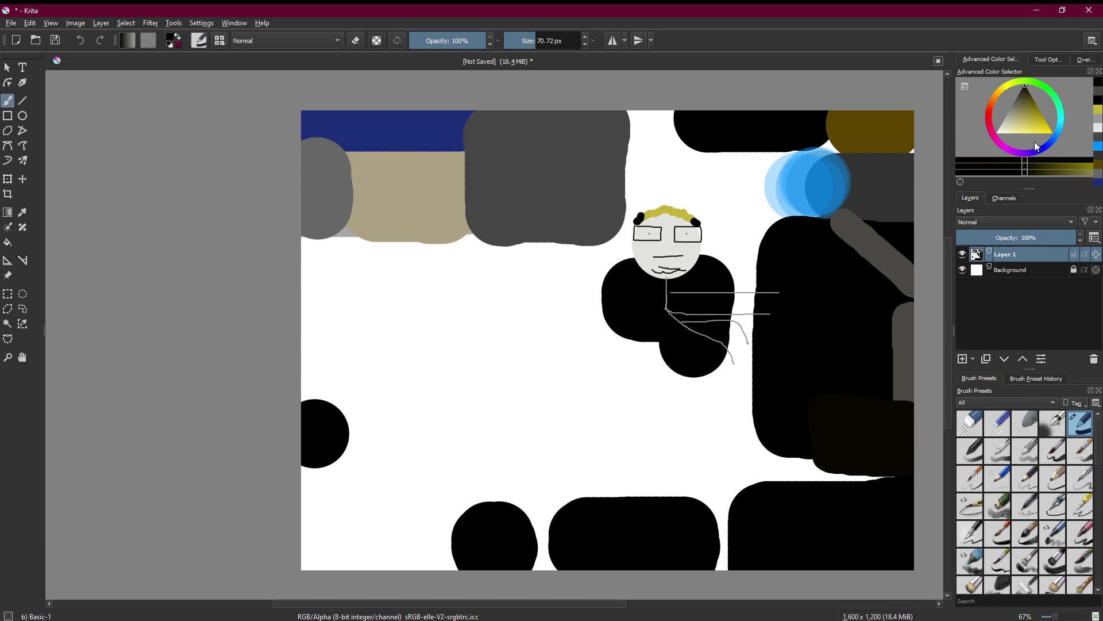
- Paint overlapping short vertical strokes in bright blue, purple and crimson in the middle of the large black block
left_click(1059, 140)
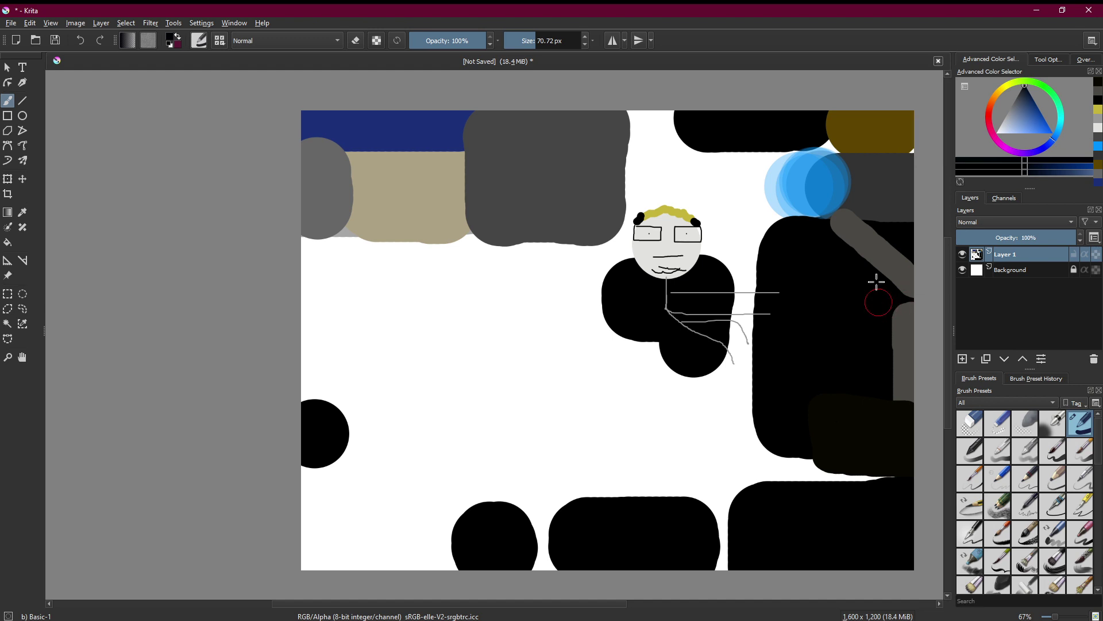
left_click(1051, 130)
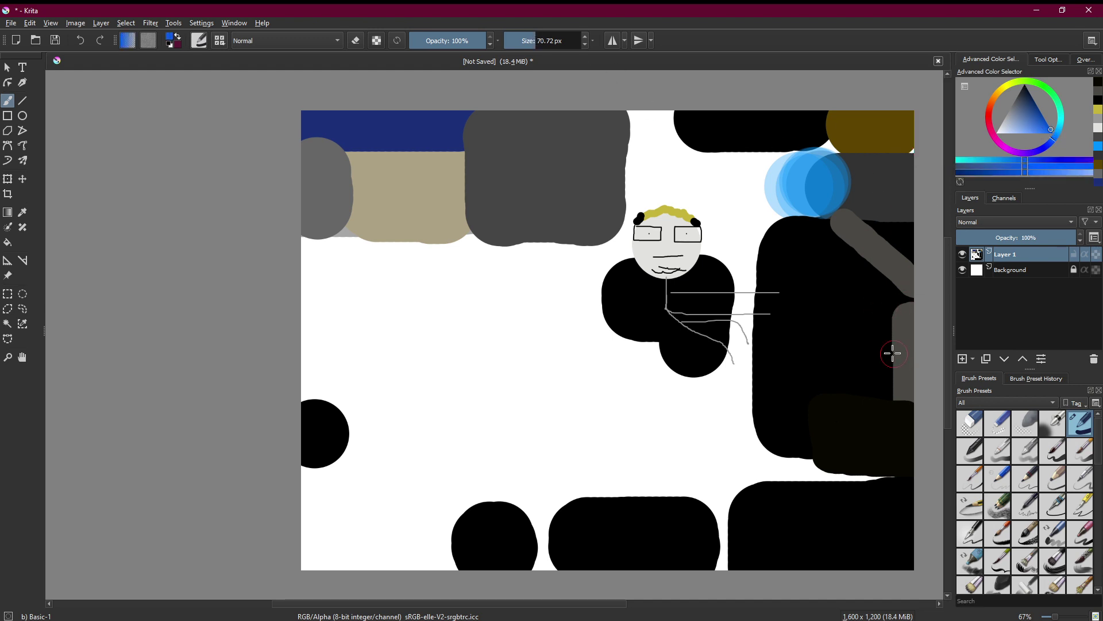
left_click_drag(843, 318, 842, 350)
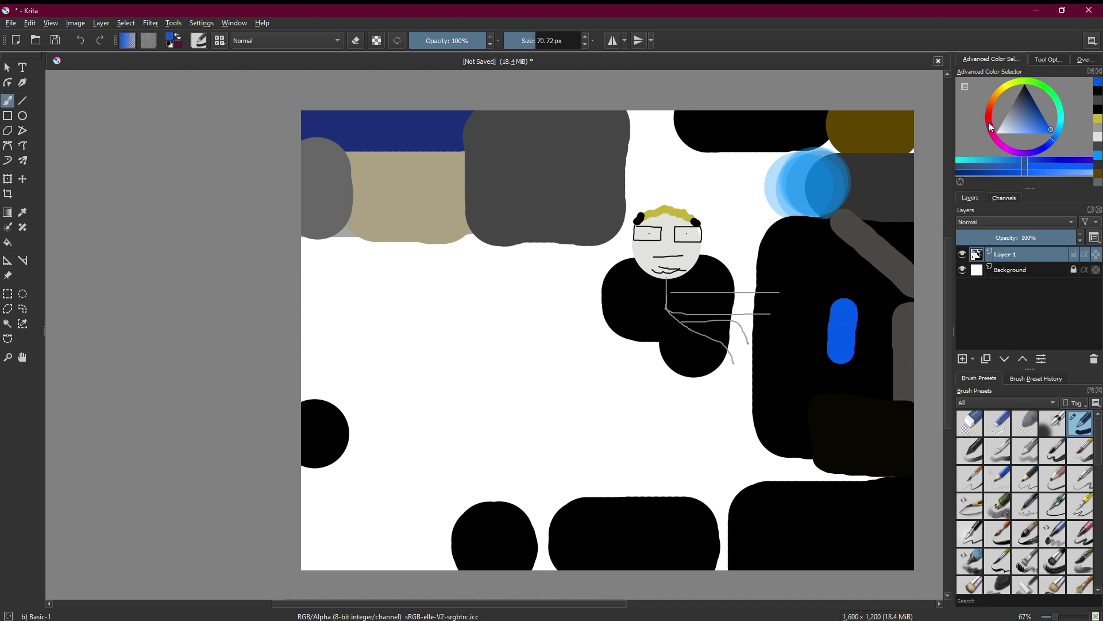
left_click(1015, 151)
left_click_drag(849, 314, 849, 346)
left_click(992, 128)
left_click_drag(850, 308, 853, 351)
- Add golden yellow and bright green vertical strokes beside the crimson one, and a deep blue dot below them
left_click(999, 94)
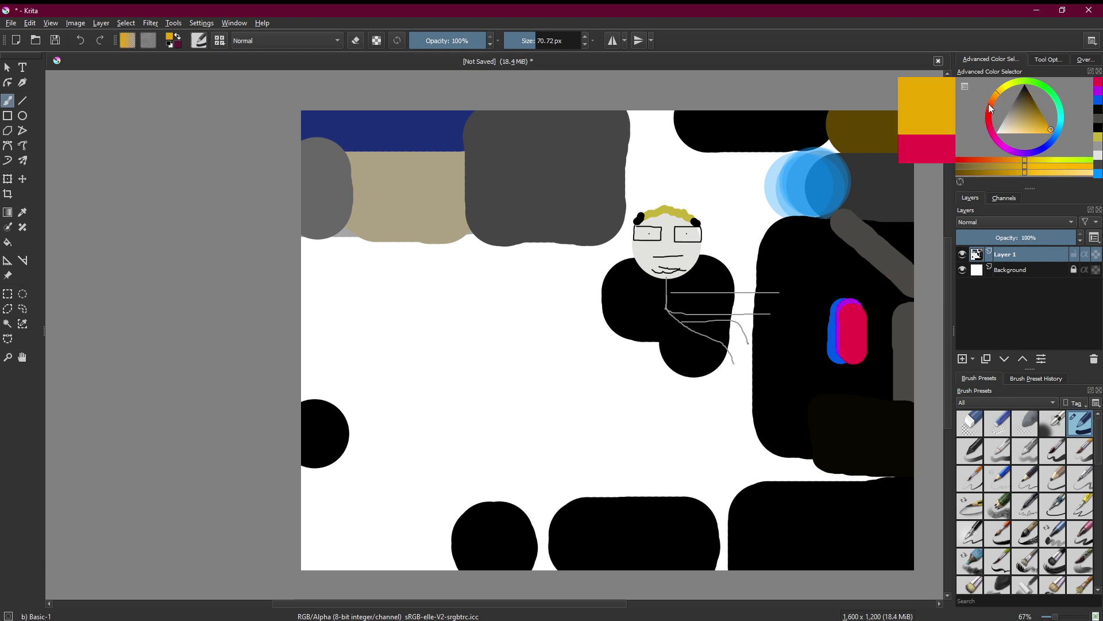
left_click(824, 319)
left_click_drag(825, 323, 824, 352)
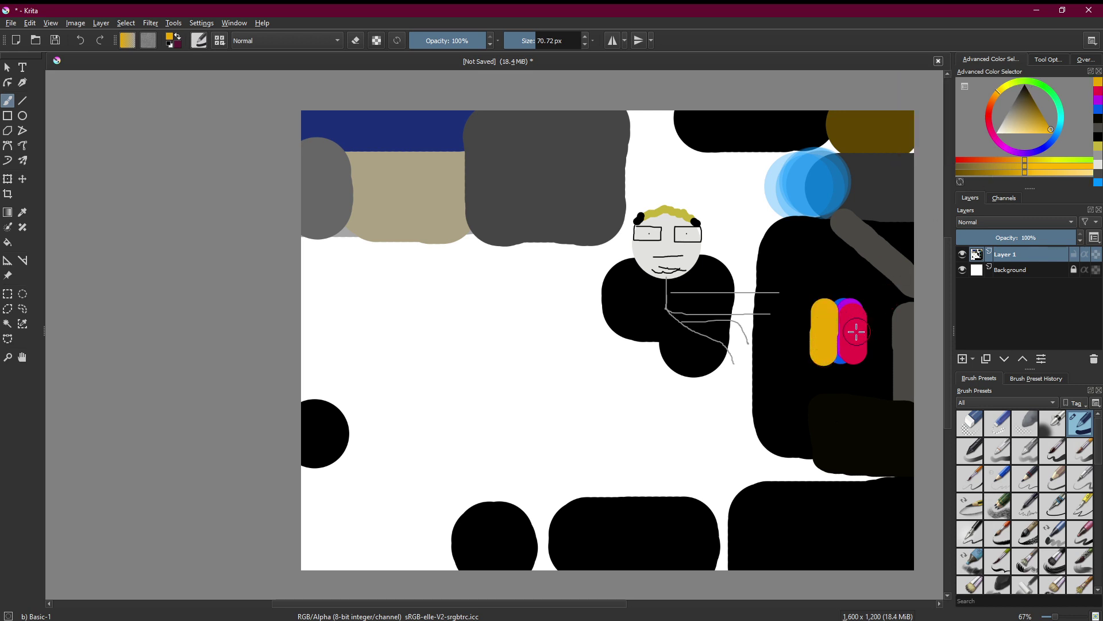
mouse_move(821, 320)
left_mouse_down()
mouse_move(816, 368)
mouse_move(823, 316)
mouse_move(822, 345)
left_mouse_up()
left_click(1039, 83)
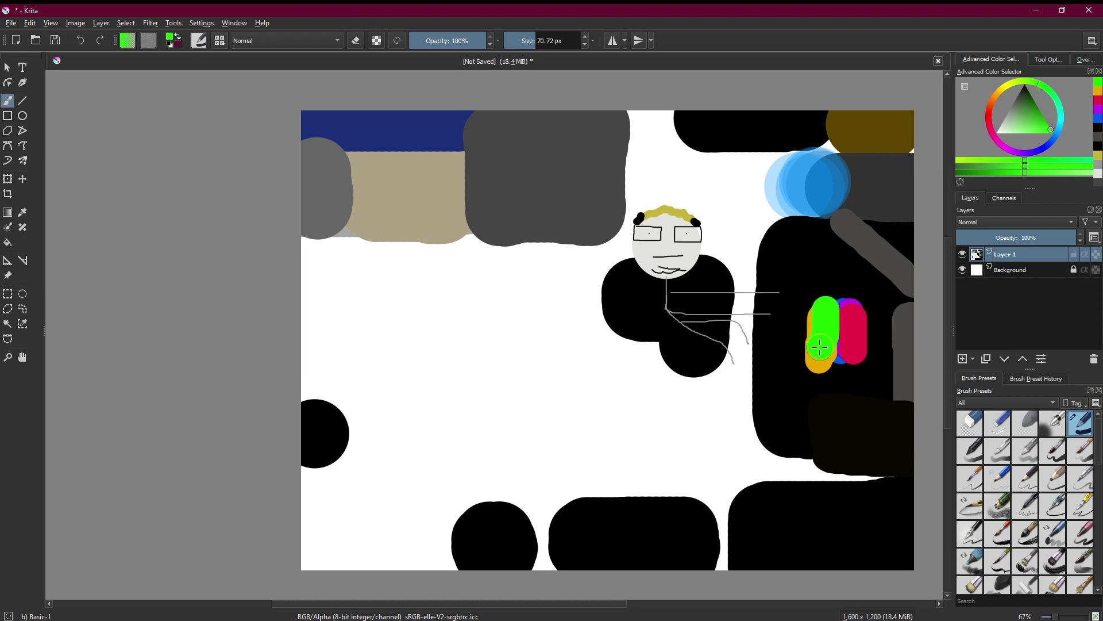
left_click(1050, 144)
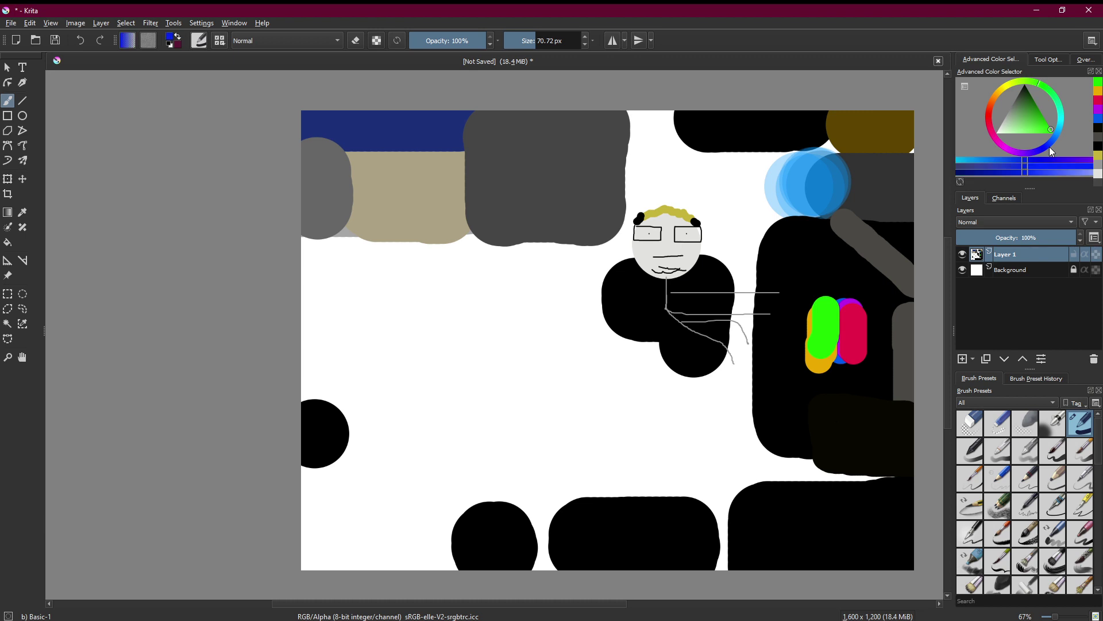
left_click(794, 397)
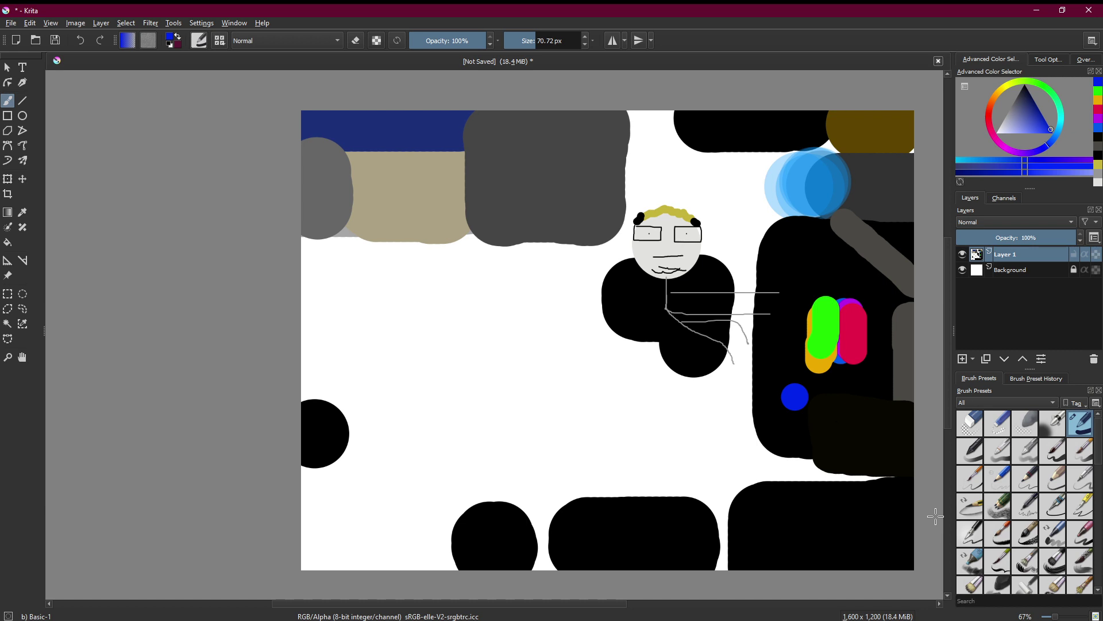
left_click_drag(506, 283, 529, 315)
mouse_move(563, 280)
left_mouse_down()
mouse_move(616, 288)
mouse_move(647, 261)
mouse_move(671, 158)
mouse_move(663, 124)
left_mouse_up()
- Paint a narrow black strip down the canvas's right edge
left_click(1035, 91)
left_click_drag(1023, 105, 1025, 84)
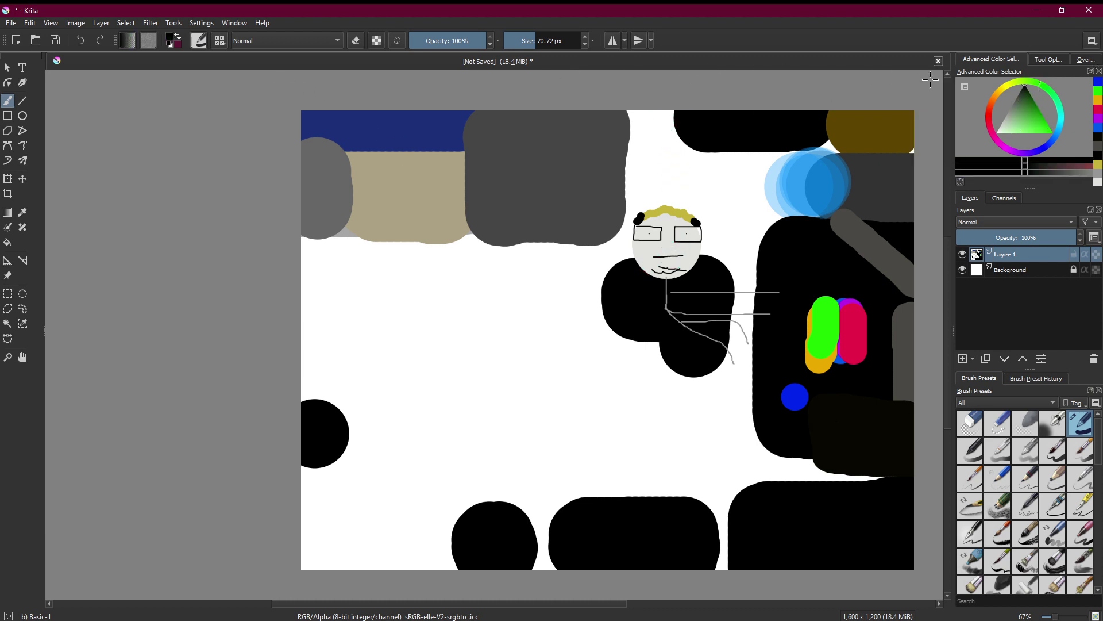
mouse_move(939, 180)
left_mouse_down()
mouse_move(921, 318)
mouse_move(926, 566)
left_mouse_up()
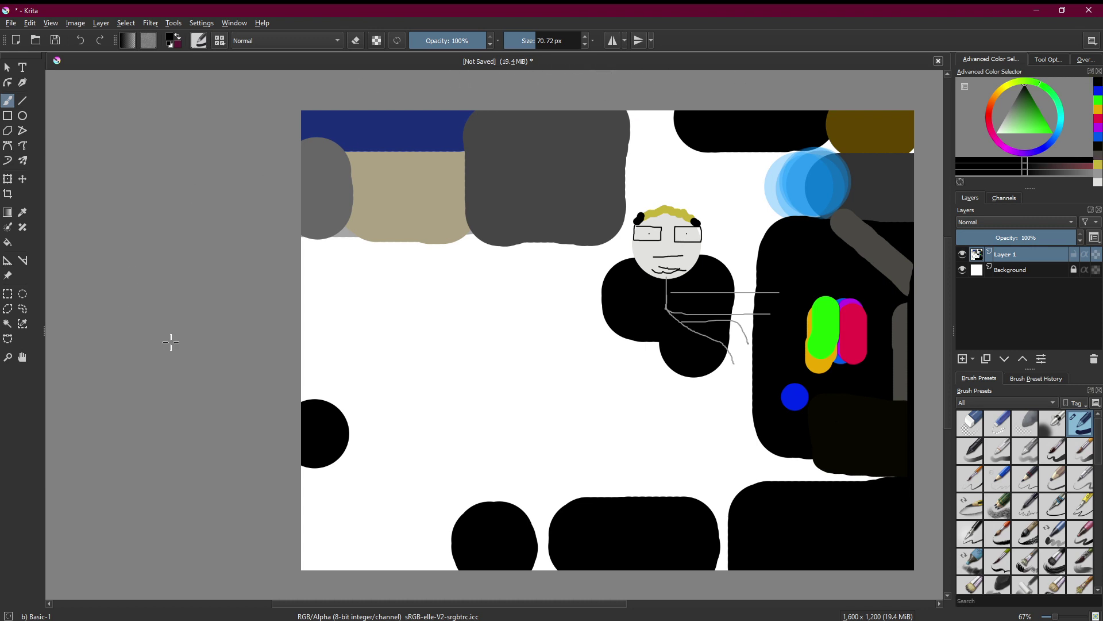
scroll(171, 342, "down", 3)
scroll(653, 318, "up", 3)
scroll(430, 256, "down", 4)
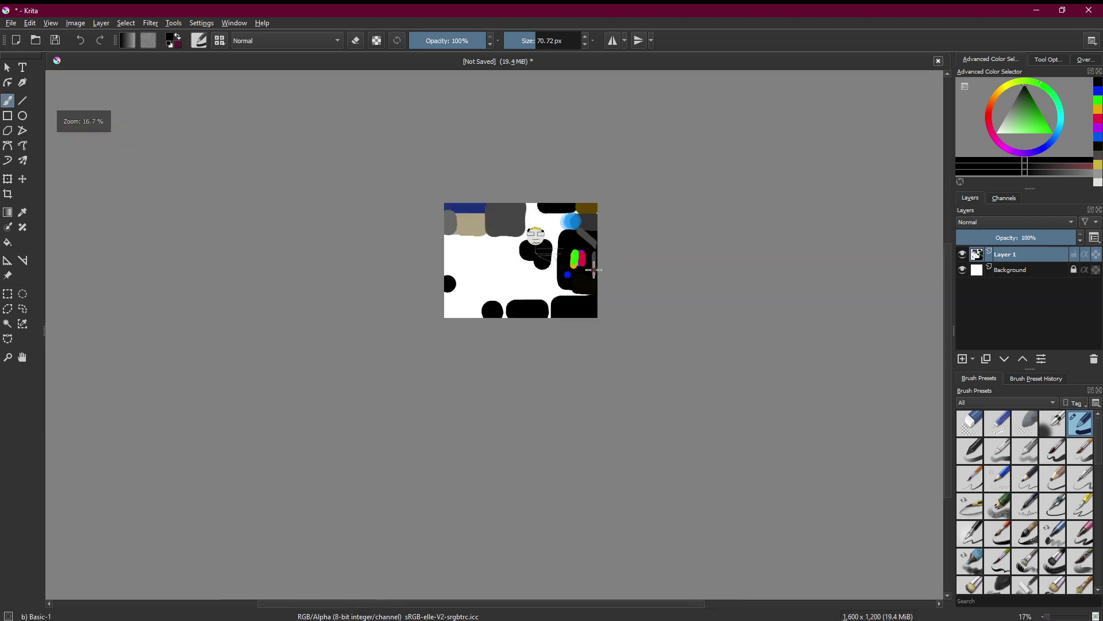
- Reduce the Basic-1 brush size to 1.17 px for thin line work
scroll(431, 255, "up", 3)
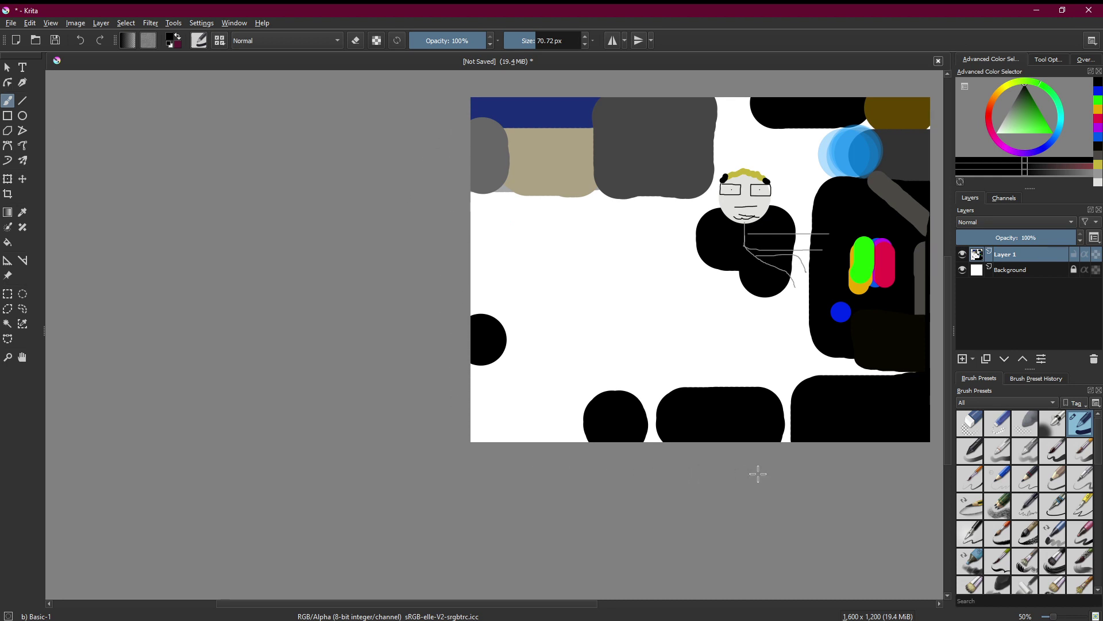
scroll(926, 475, "down", 3)
scroll(923, 470, "up", 4)
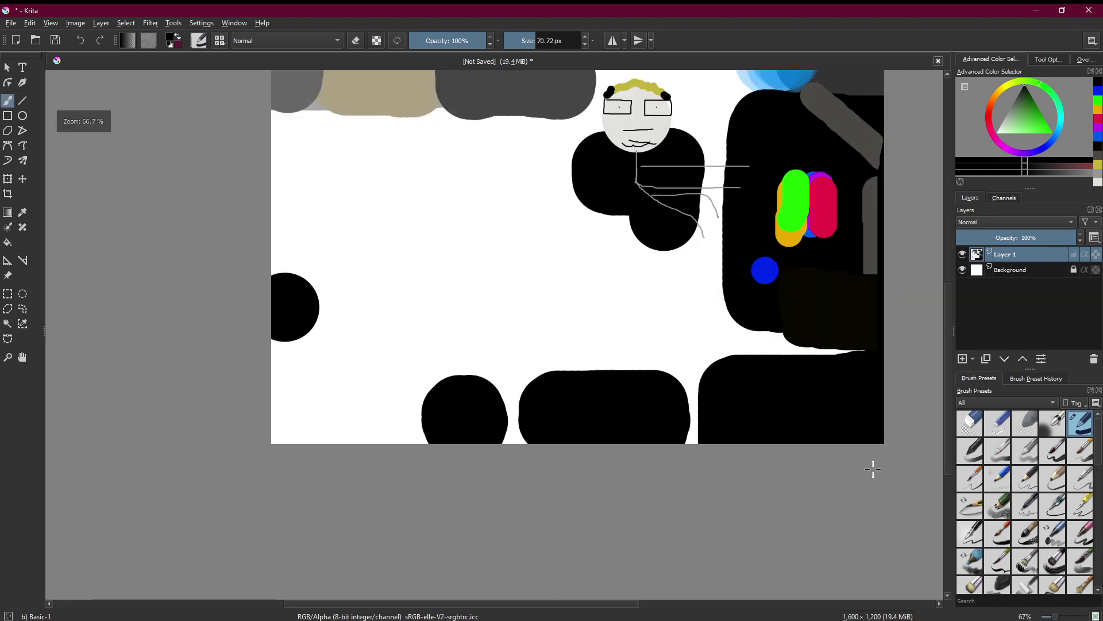
scroll(926, 164, "down", 4)
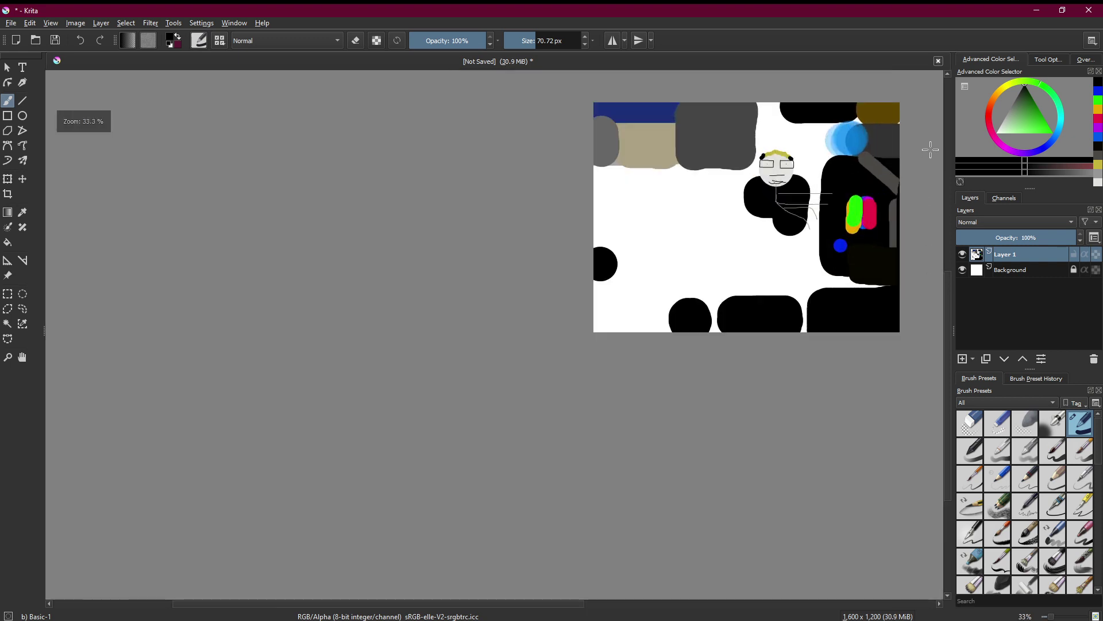
scroll(923, 155, "up", 2)
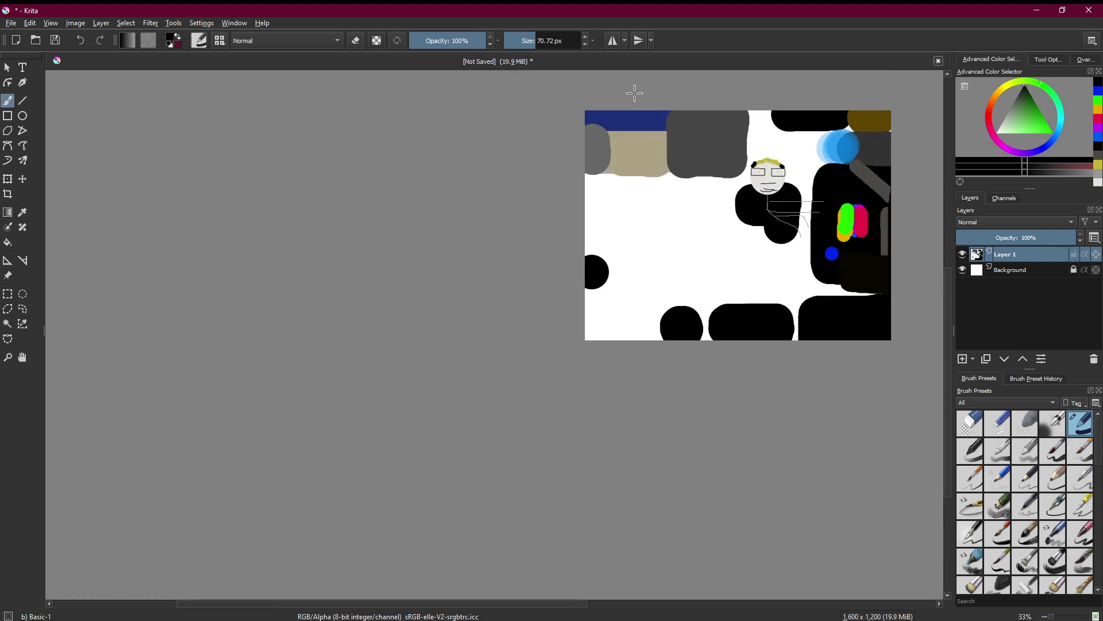
scroll(729, 105, "up", 2)
scroll(929, 190, "down", 2)
scroll(916, 147, "up", 2)
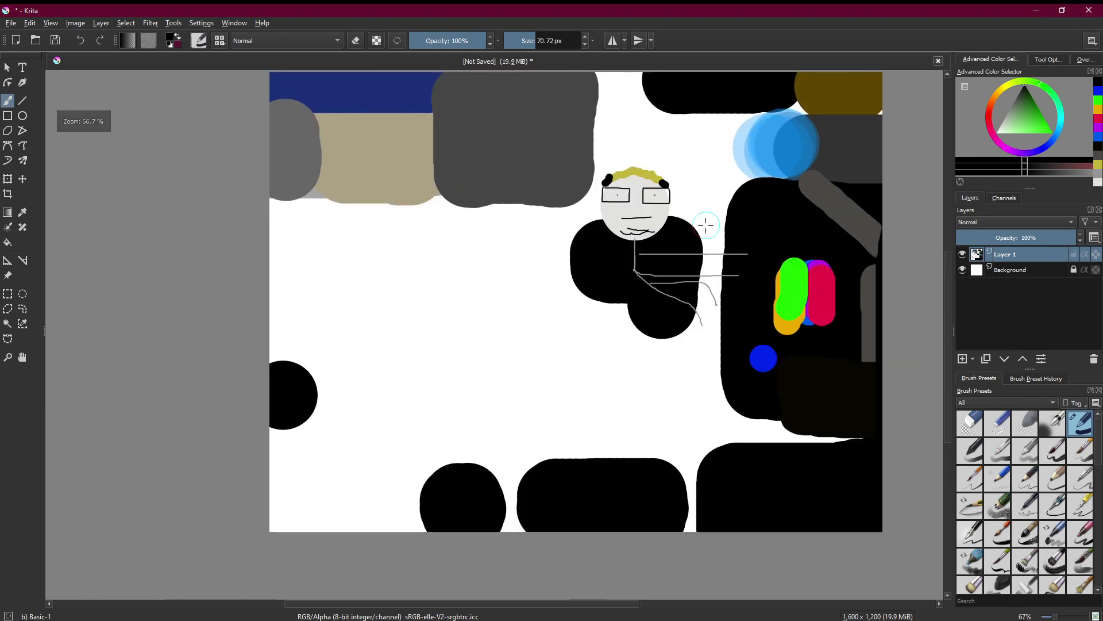
left_click(507, 37)
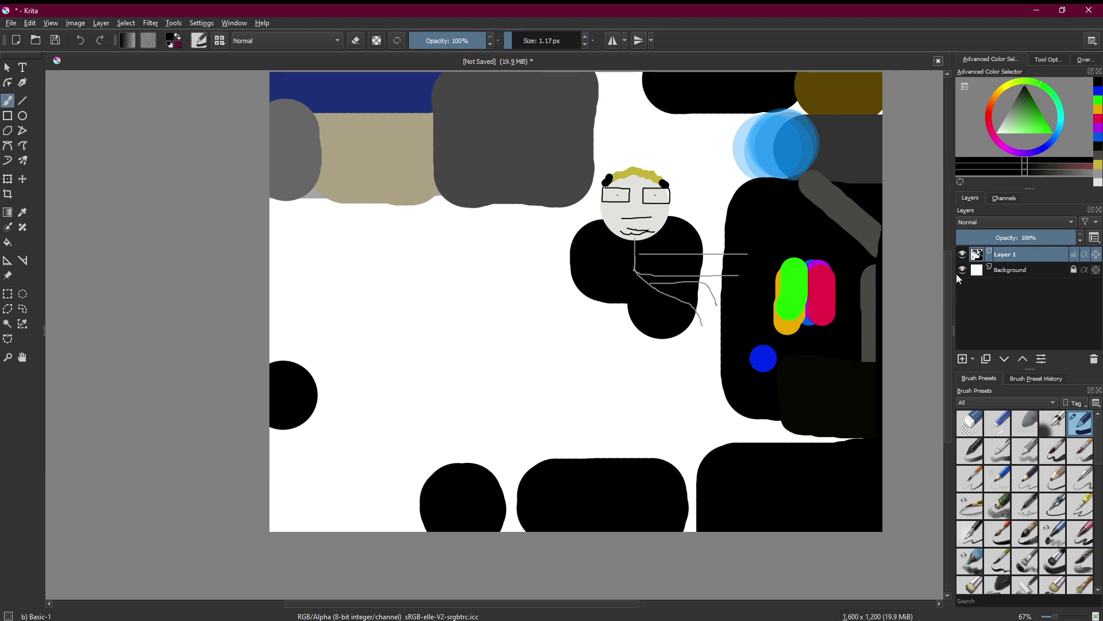
left_click_drag(605, 70, 653, 616)
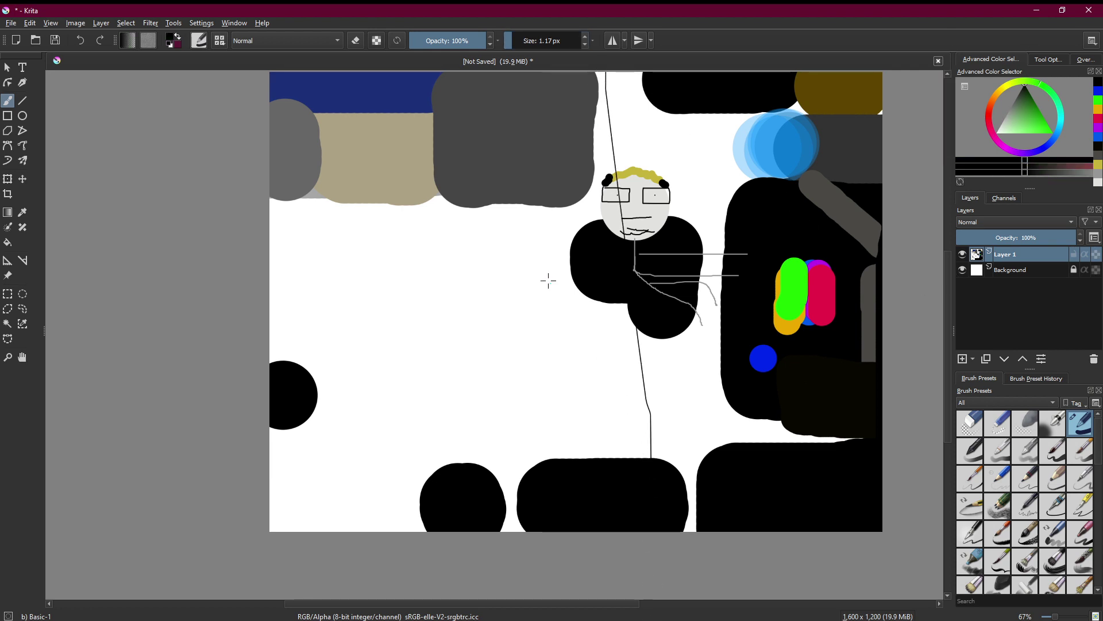
left_click_drag(526, 208, 545, 548)
left_click_drag(410, 203, 410, 545)
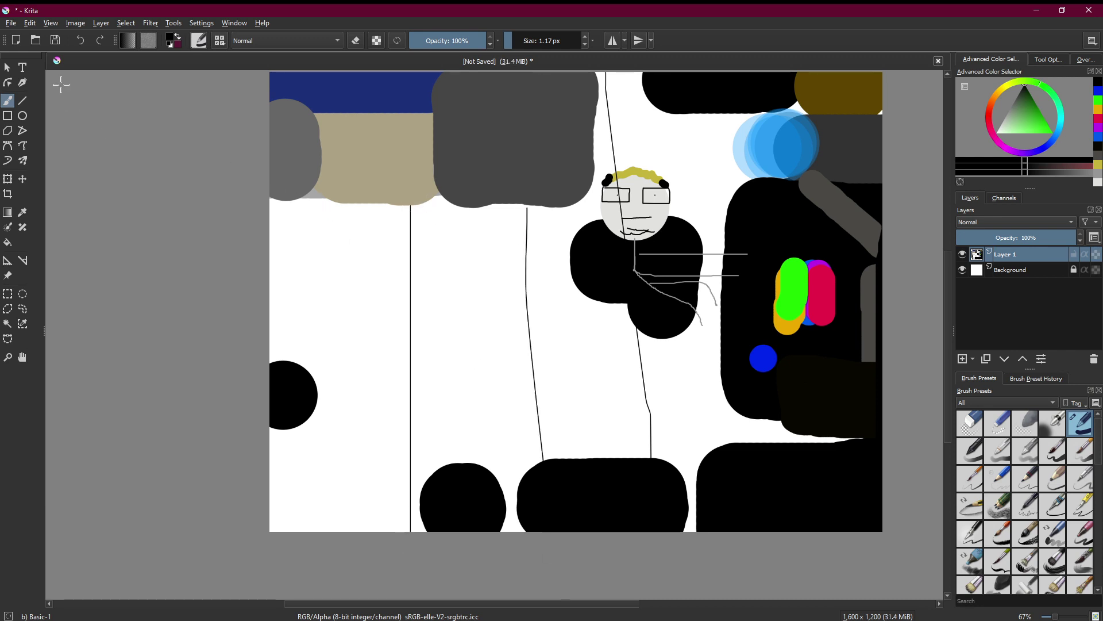
left_click(82, 41)
left_click(82, 40)
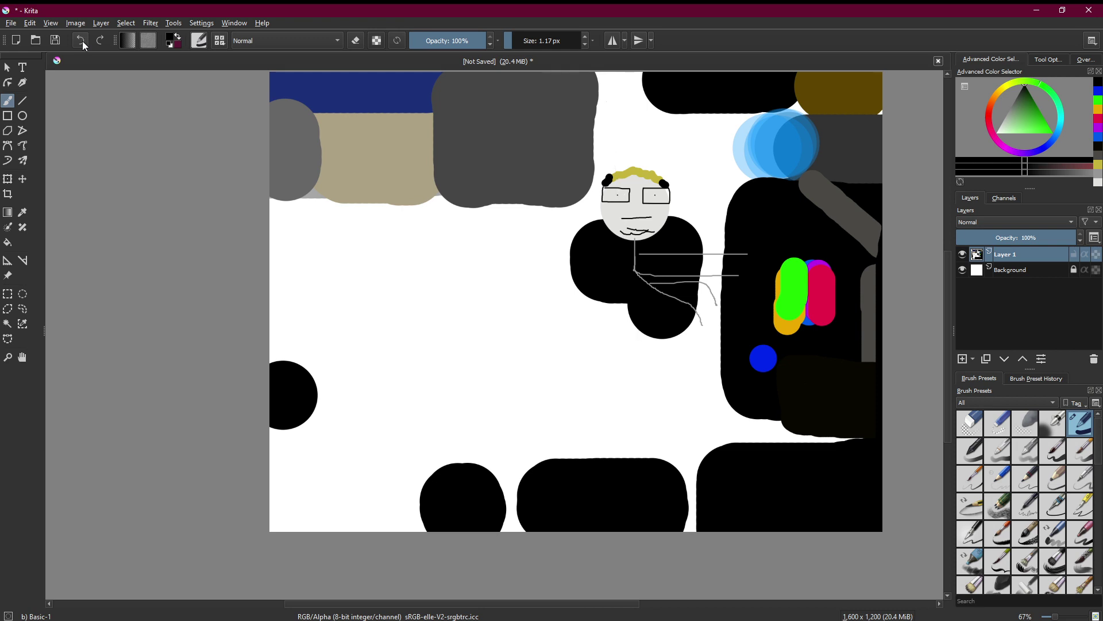
- Draw five spaced, roughly vertical thin black lines down the white background, from the left edge area to beside the large black block
left_click_drag(308, 200, 299, 585)
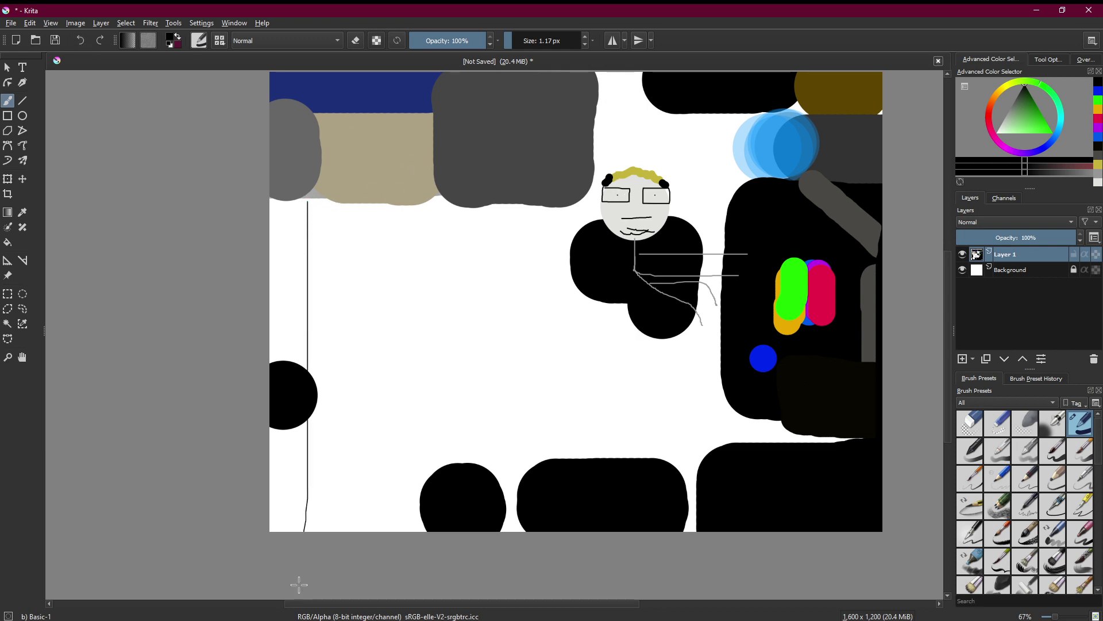
left_click_drag(400, 432, 401, 486)
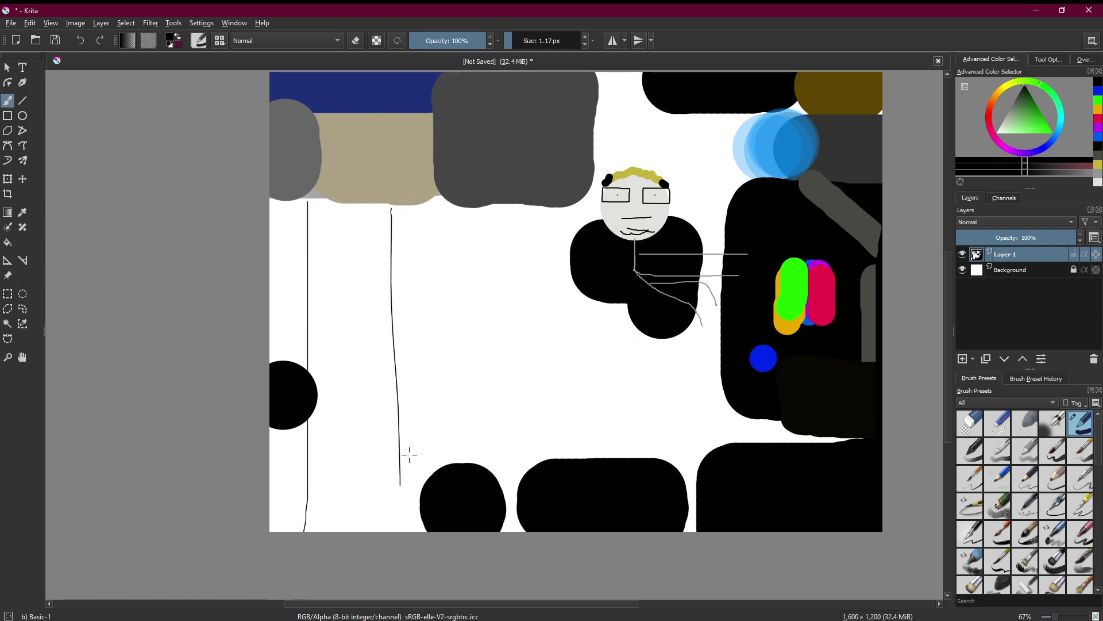
left_click_drag(482, 209, 502, 550)
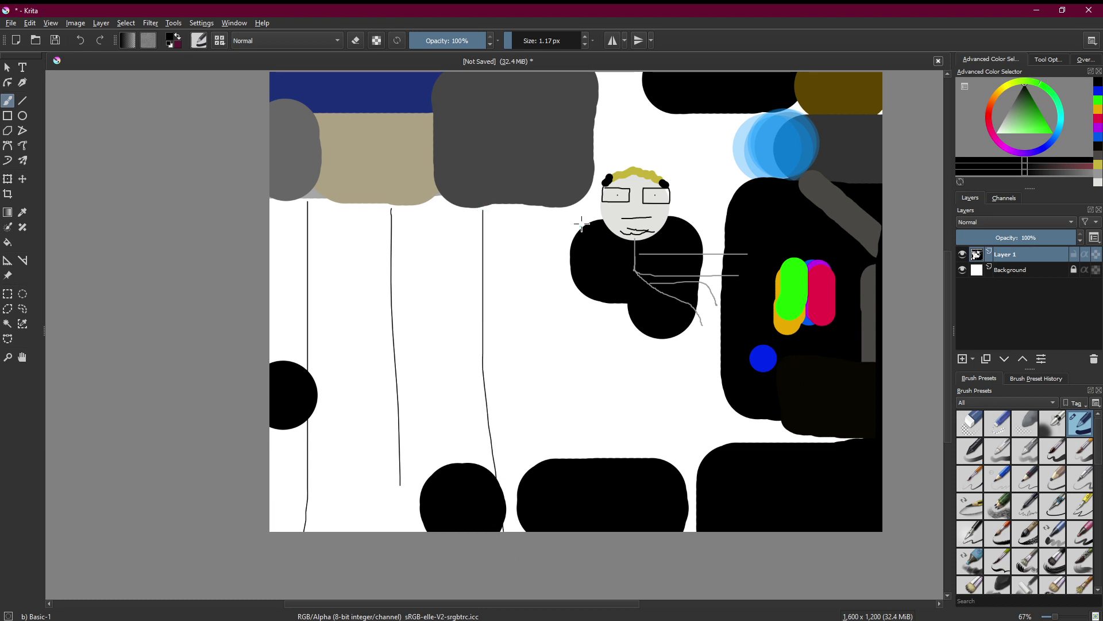
left_click_drag(581, 200, 610, 577)
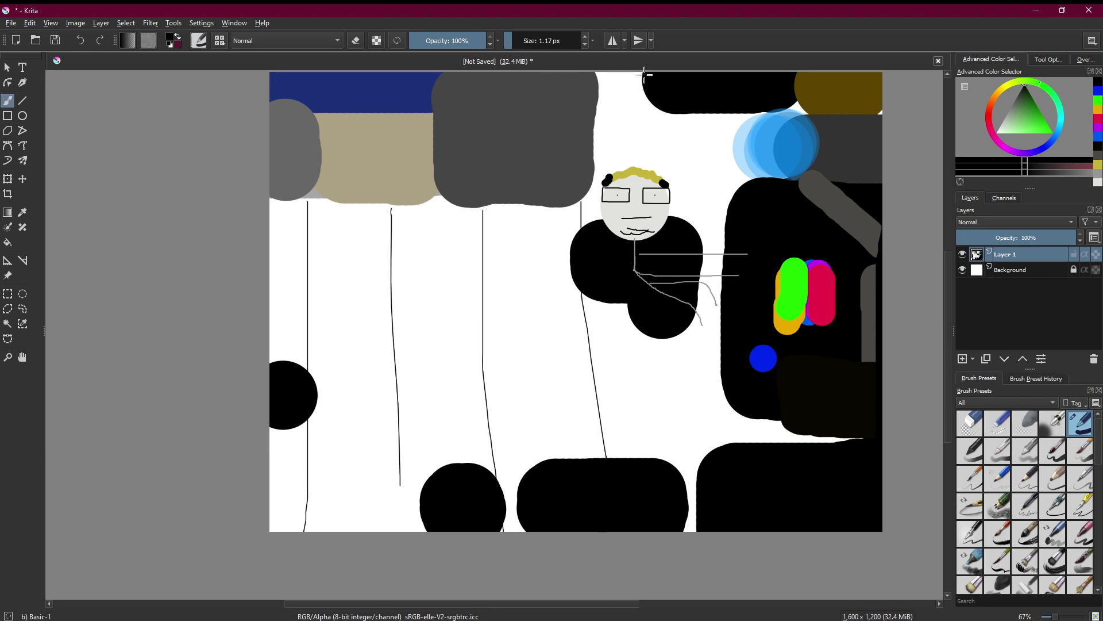
left_click_drag(692, 91, 700, 230)
left_click_drag(716, 410, 717, 447)
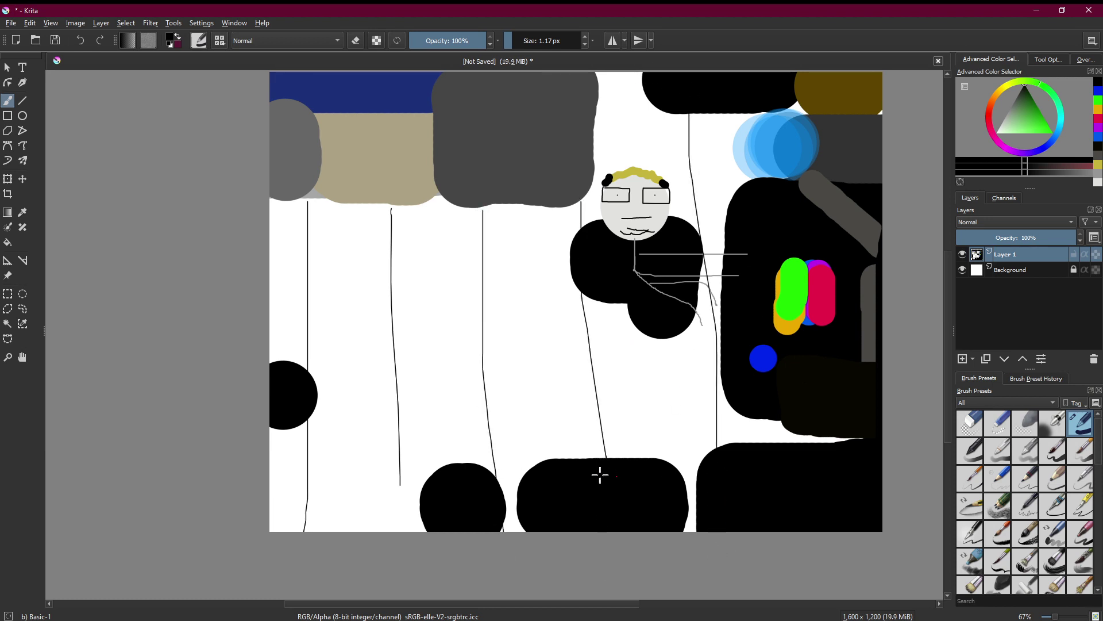
- Draw two long horizontal lines across the vertical ones, plus a short horizontal line above the figure's head
left_click_drag(257, 433, 863, 433)
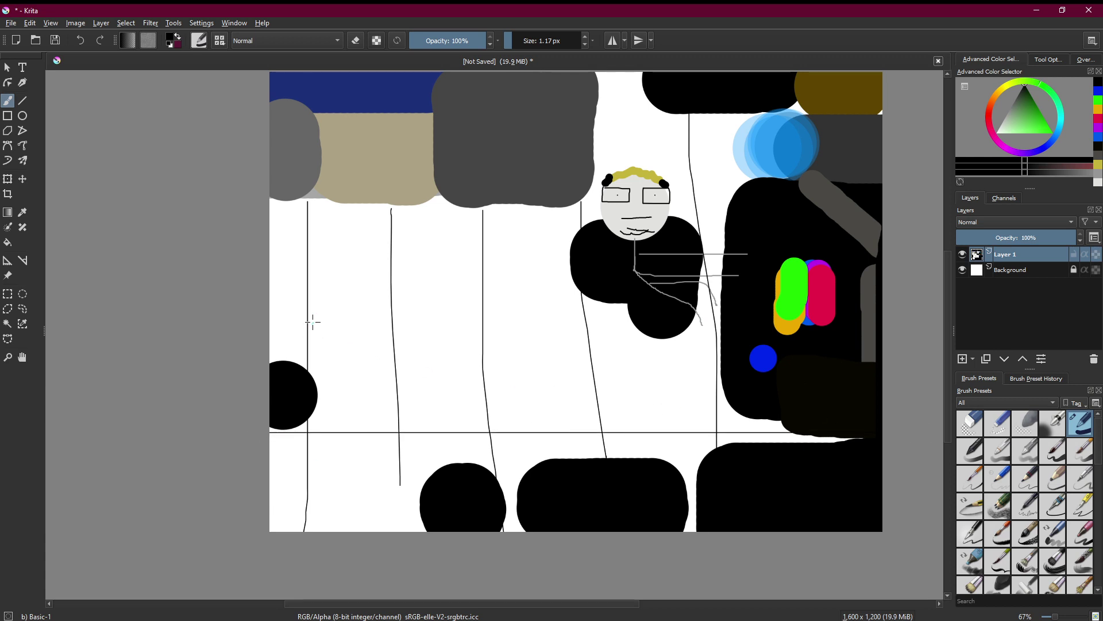
left_click_drag(260, 298, 876, 298)
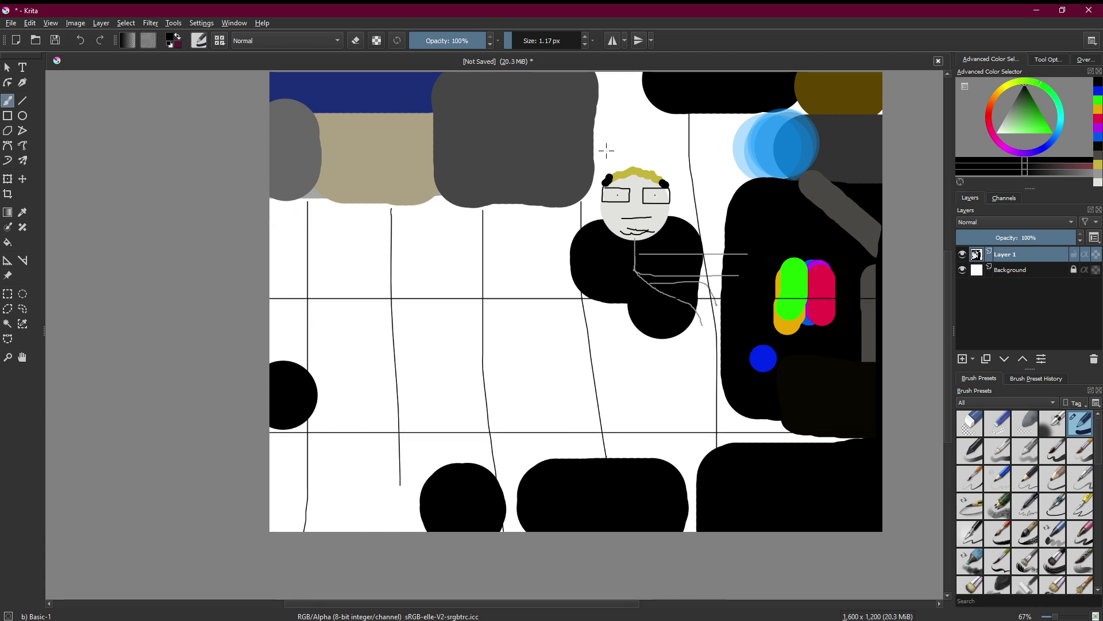
left_click_drag(602, 136, 735, 136)
- Draw a wavy wrinkle across the figure's forehead and a short eyebrow line above each lens of the glasses
scroll(692, 259, "up", 6)
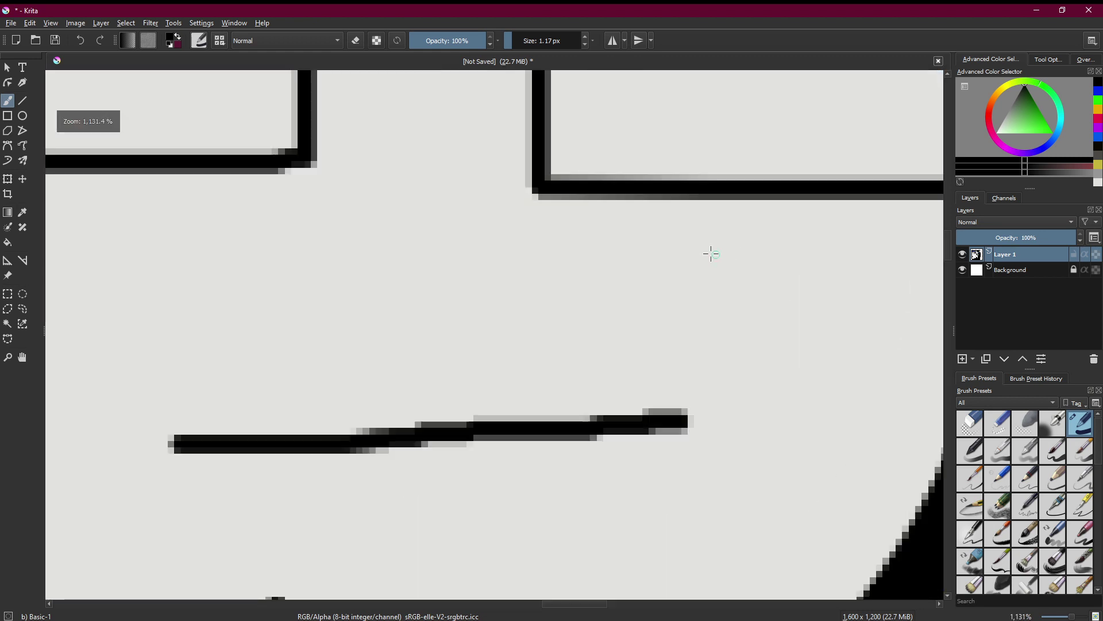
scroll(625, 217, "up", 3)
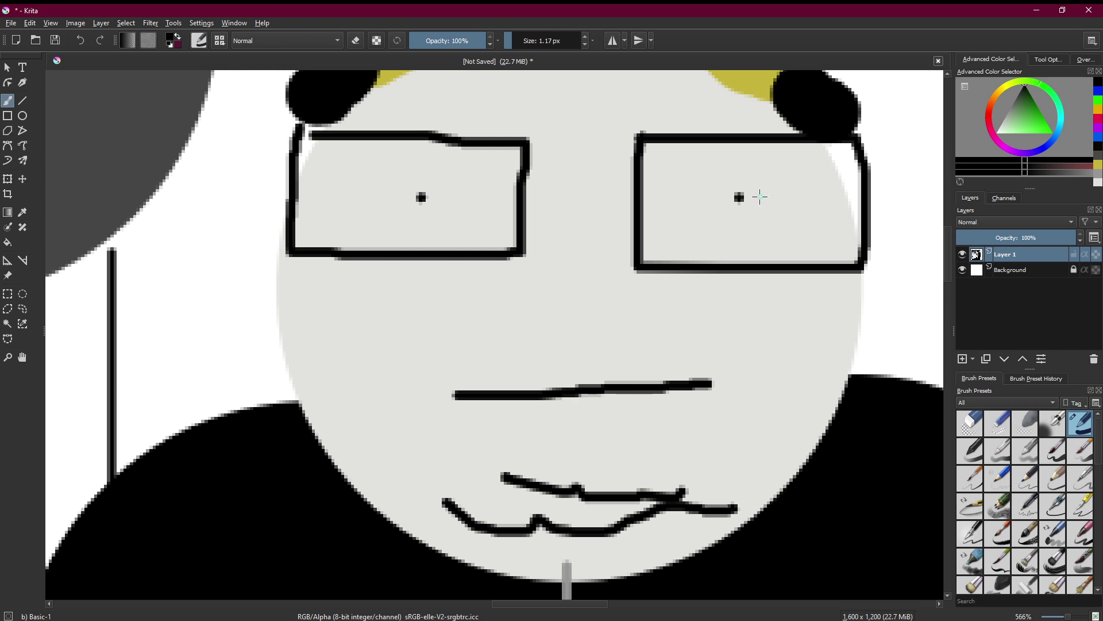
scroll(758, 194, "down", 1)
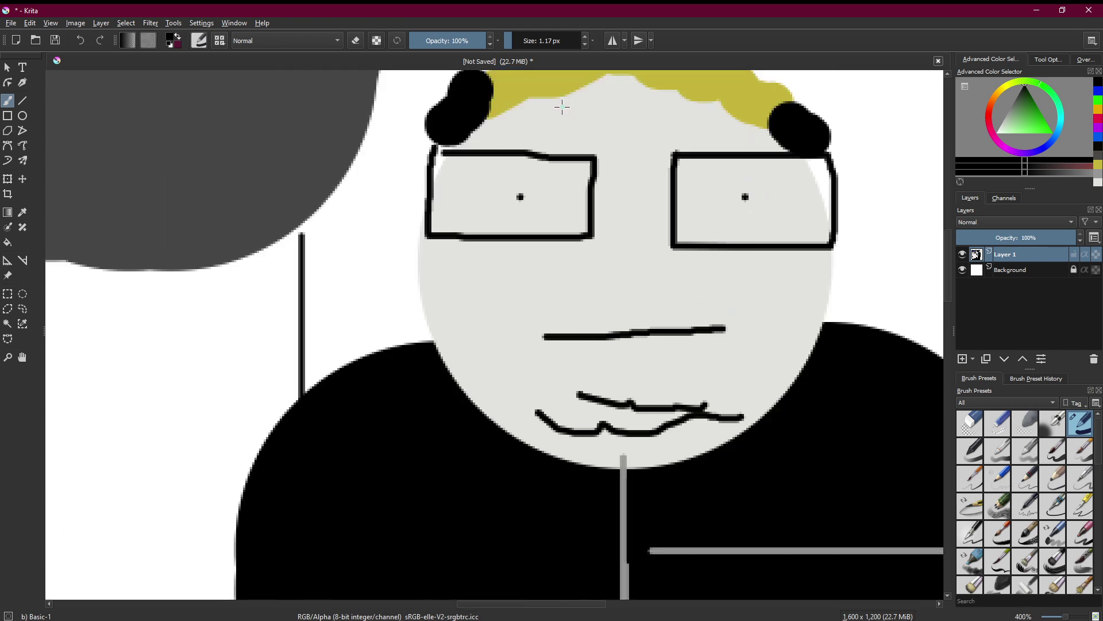
mouse_move(562, 108)
left_mouse_down()
mouse_move(595, 119)
mouse_move(746, 106)
left_mouse_up()
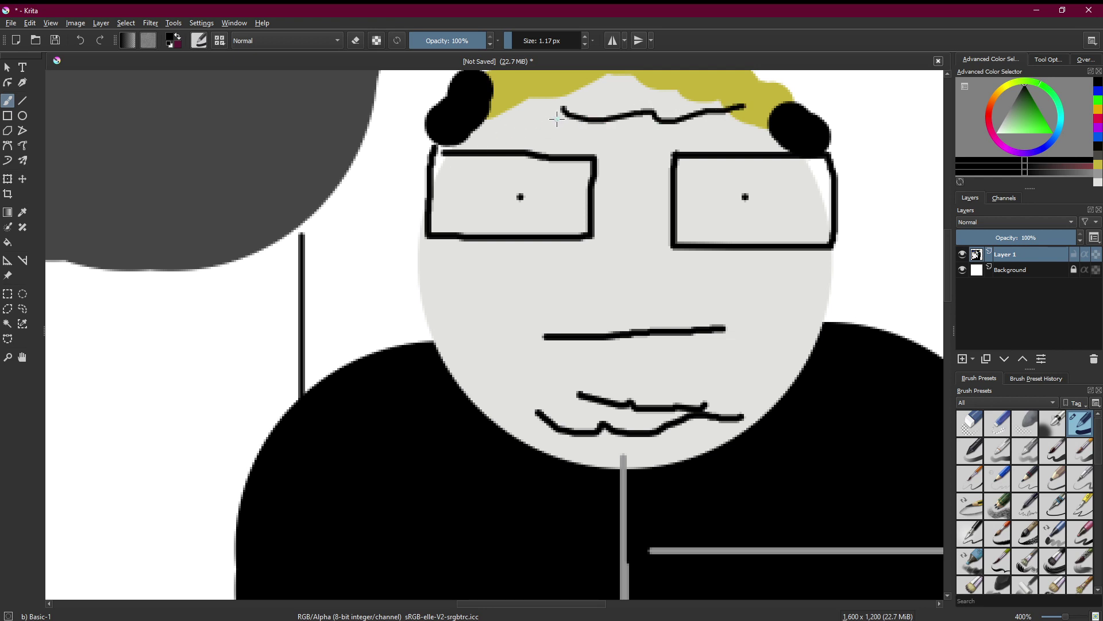
left_click_drag(506, 135, 561, 134)
left_click_drag(715, 131, 757, 129)
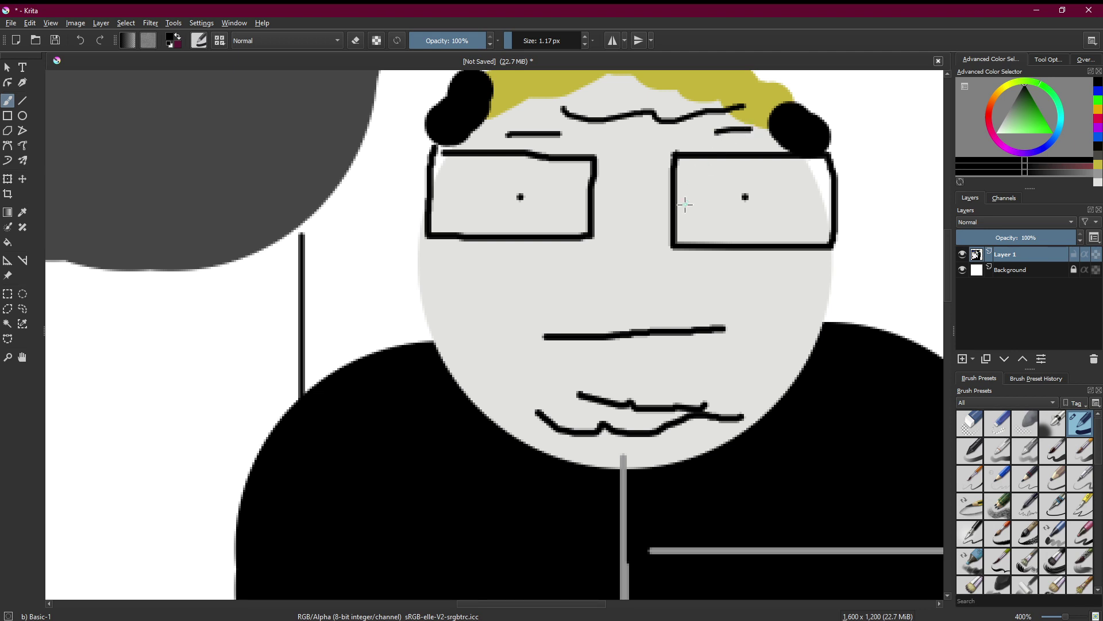
- Draw a thin bridge line connecting the two lenses of the figure's glasses
scroll(687, 204, "down", 1)
scroll(688, 204, "down", 1)
scroll(695, 190, "up", 1)
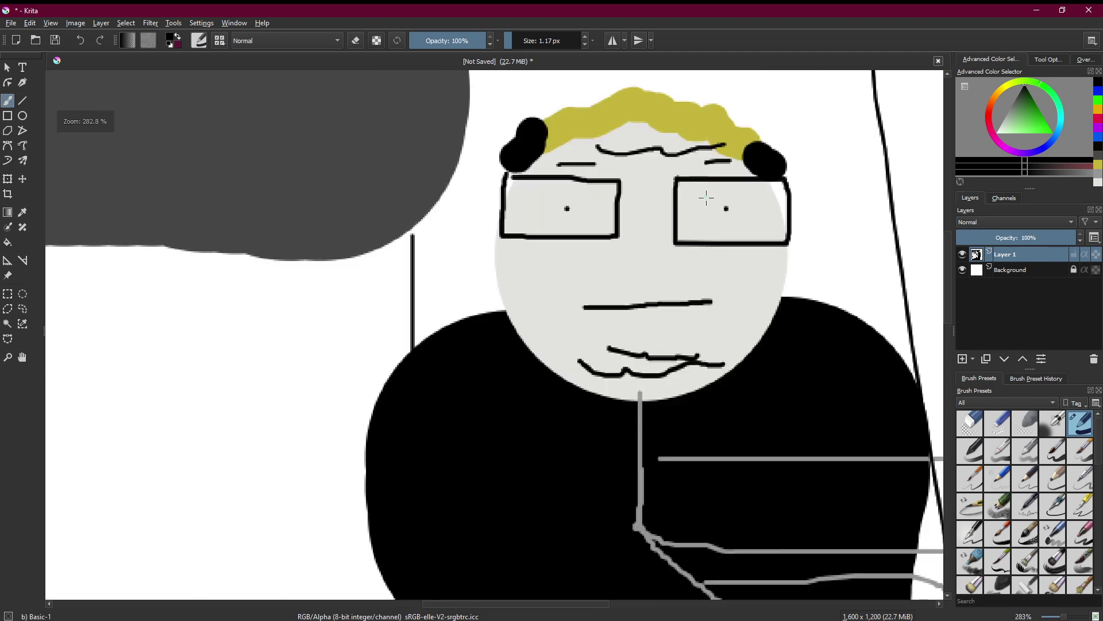
scroll(707, 247, "up", 1)
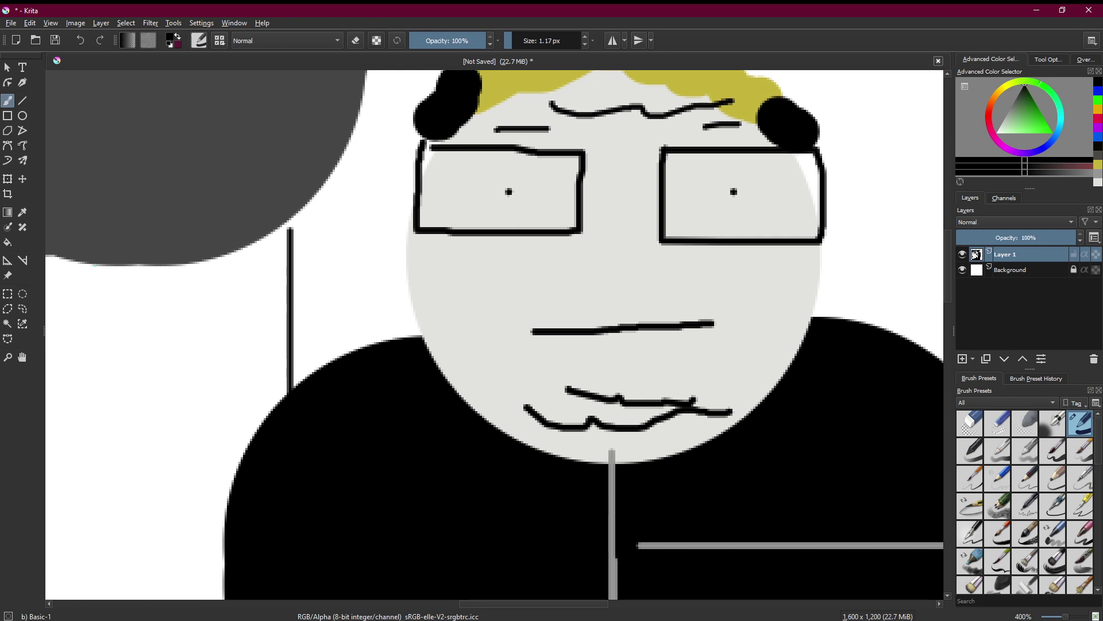
scroll(635, 230, "down", 1)
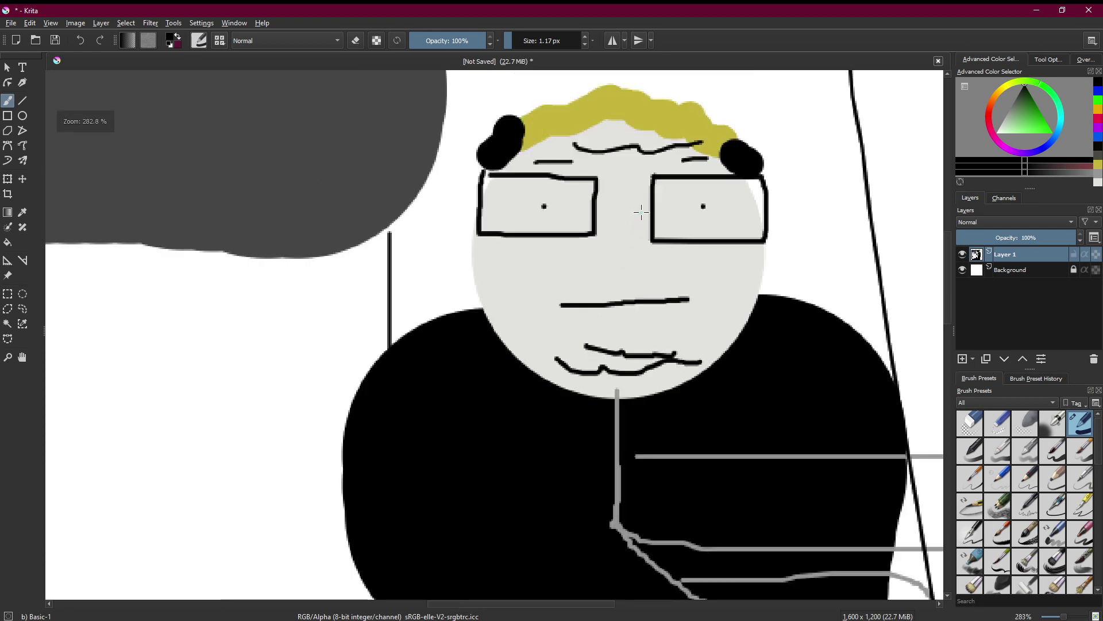
left_click_drag(597, 208, 652, 207)
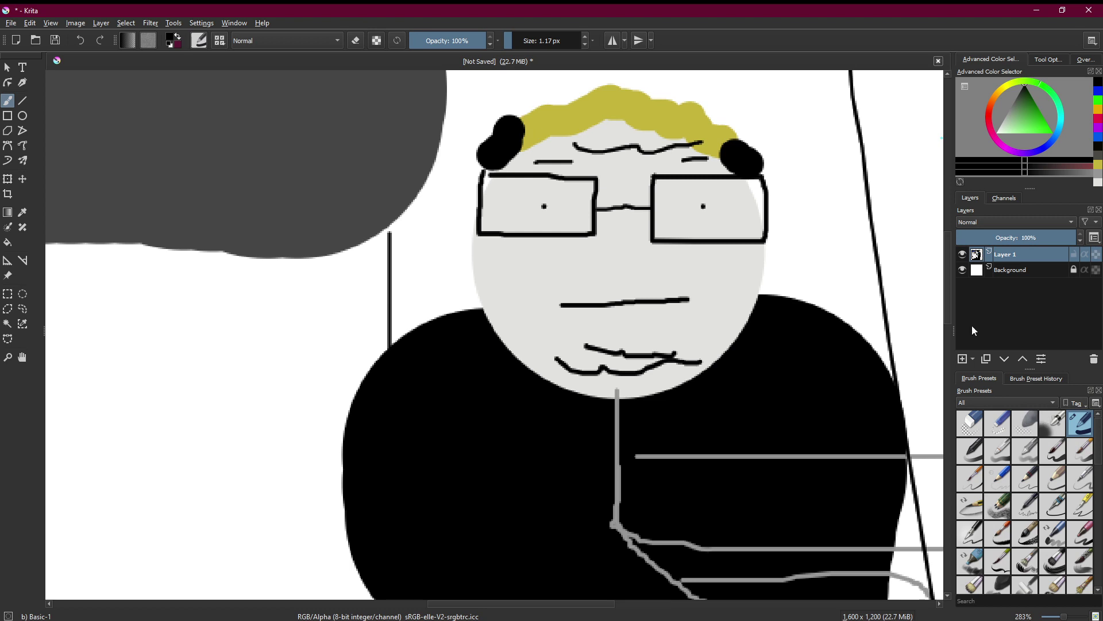
- Switch to the Airbrush Soft preset with 21% opacity and a 27.21 px size
left_click(1053, 422)
left_click(514, 40)
left_click(436, 40)
left_click(427, 41)
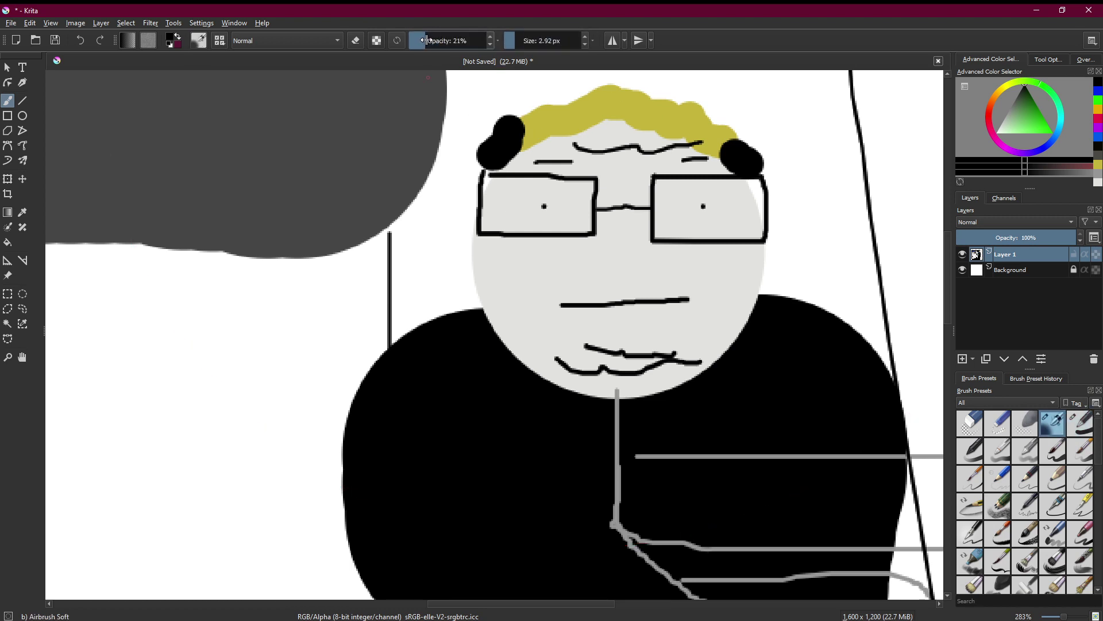
left_click(509, 41)
left_click(514, 41)
scroll(498, 271, "up", 2)
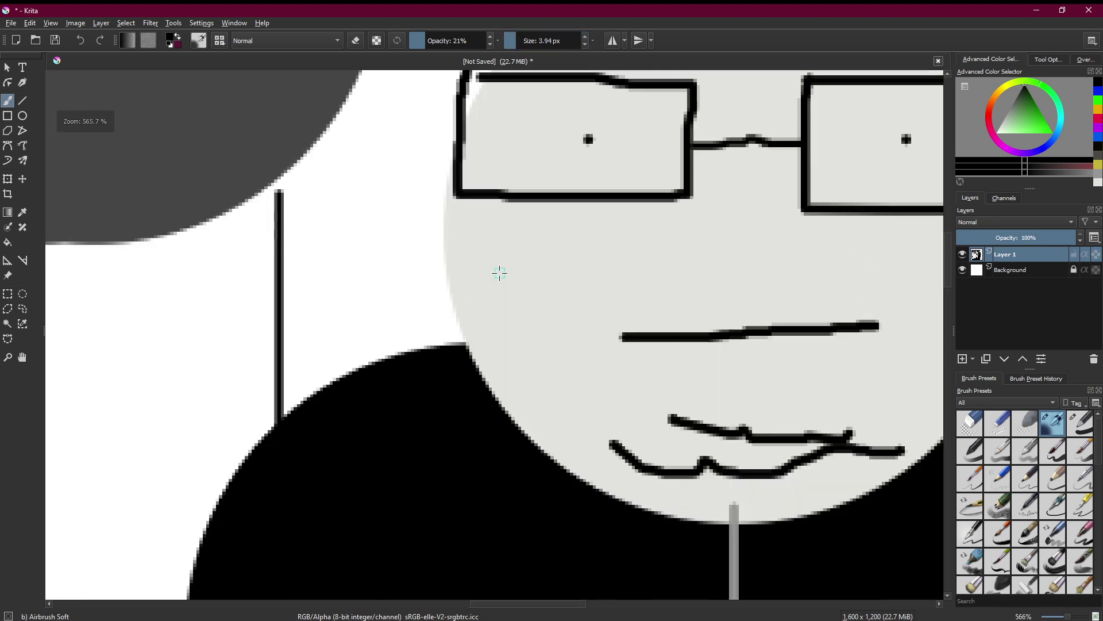
scroll(523, 140, "down", 3)
left_click(545, 33)
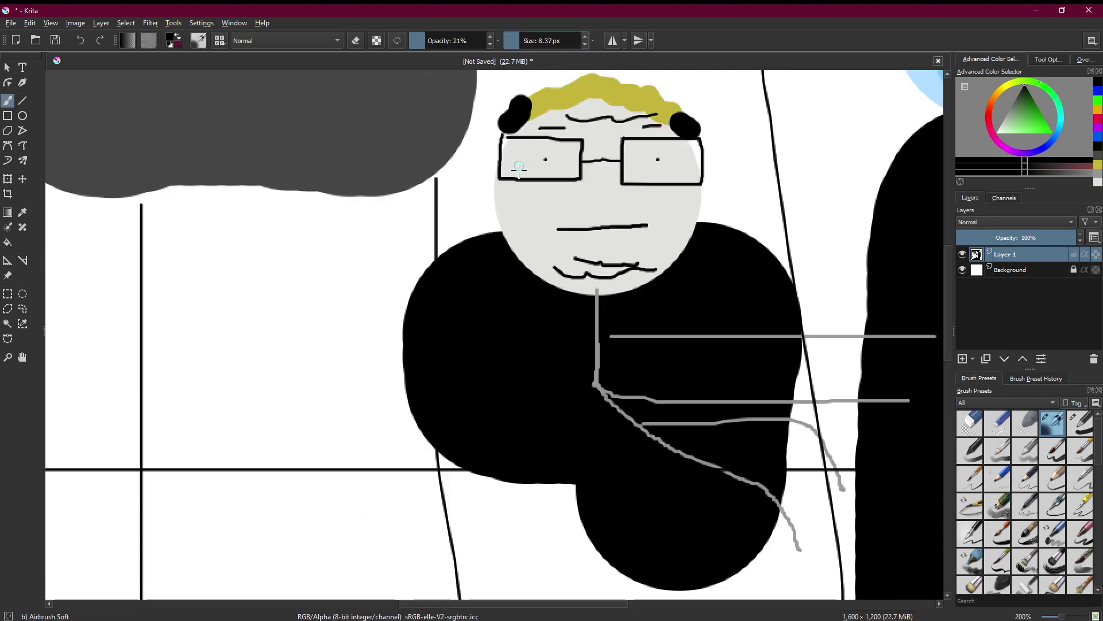
left_click_drag(544, 33, 575, 36)
scroll(554, 202, "up", 1)
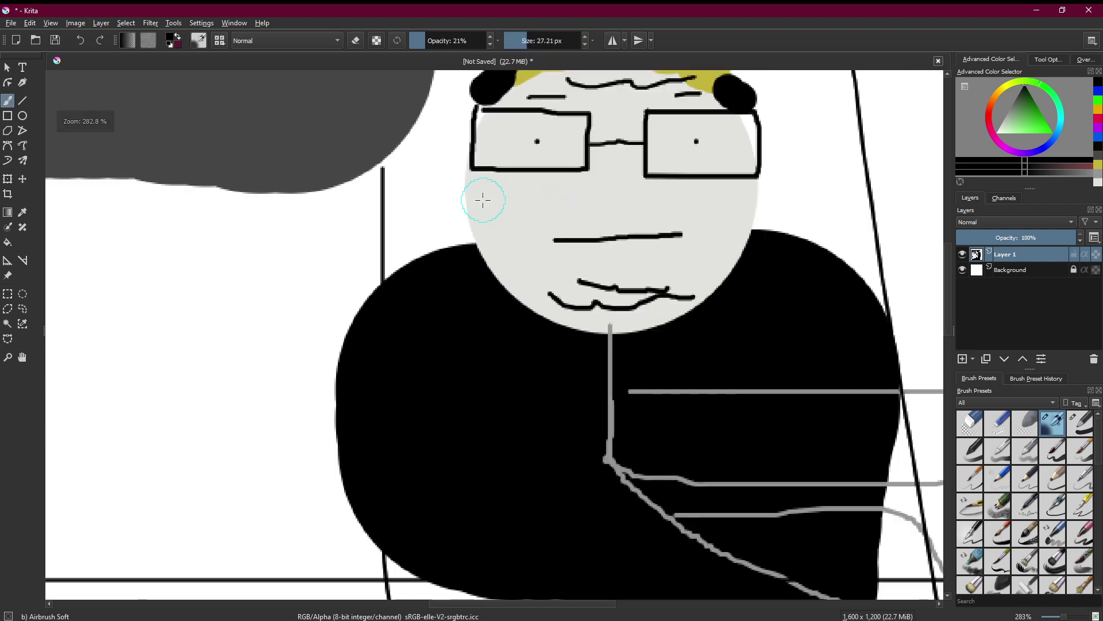
- Airbrush soft grey shading along the lower edge of the face, from one cheek around the jaw to the other
mouse_move(486, 210)
left_mouse_down()
mouse_move(527, 287)
mouse_move(620, 315)
mouse_move(679, 302)
mouse_move(717, 272)
mouse_move(745, 208)
left_mouse_up()
scroll(741, 207, "down", 2)
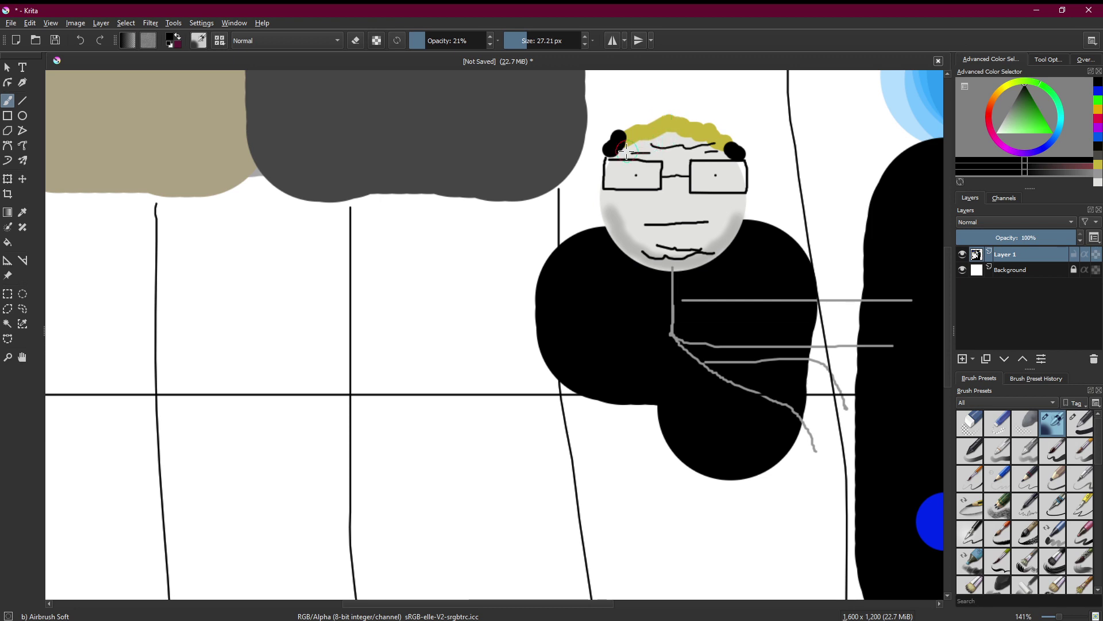
left_click(609, 155)
- Airbrush soft diagonal shadows across both cheeks above the mouth and deepen the shading at the chin and right edge of the face
scroll(690, 155, "up", 3)
scroll(694, 146, "down", 5)
scroll(694, 146, "up", 4)
left_click_drag(704, 192, 620, 229)
left_click_drag(739, 189, 834, 221)
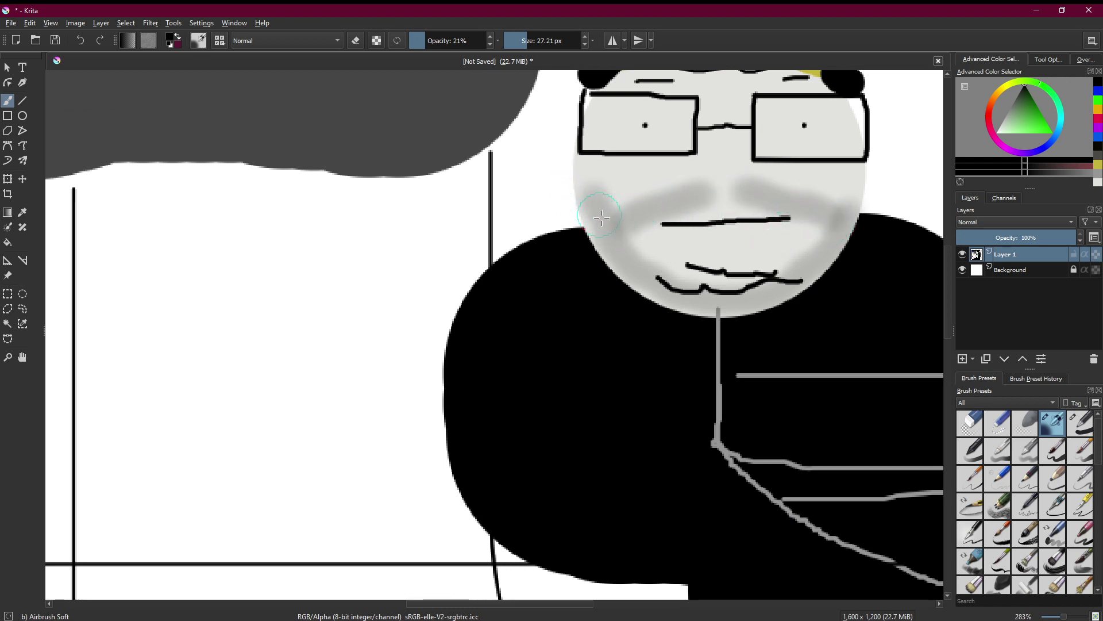
scroll(678, 236, "down", 3)
scroll(776, 141, "up", 5)
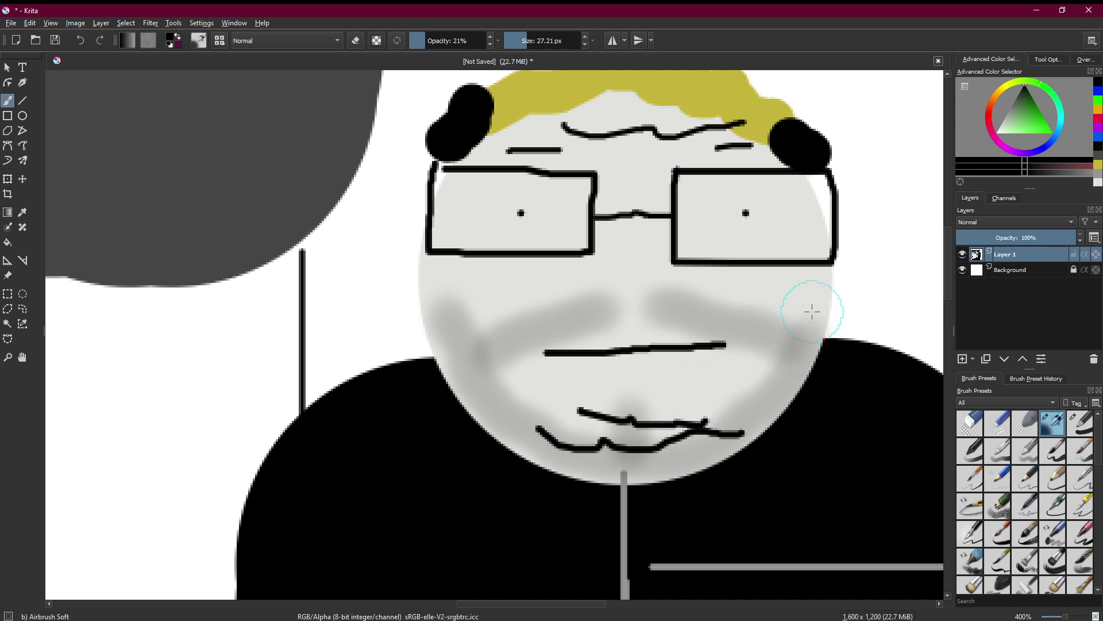
left_click_drag(808, 305, 812, 313)
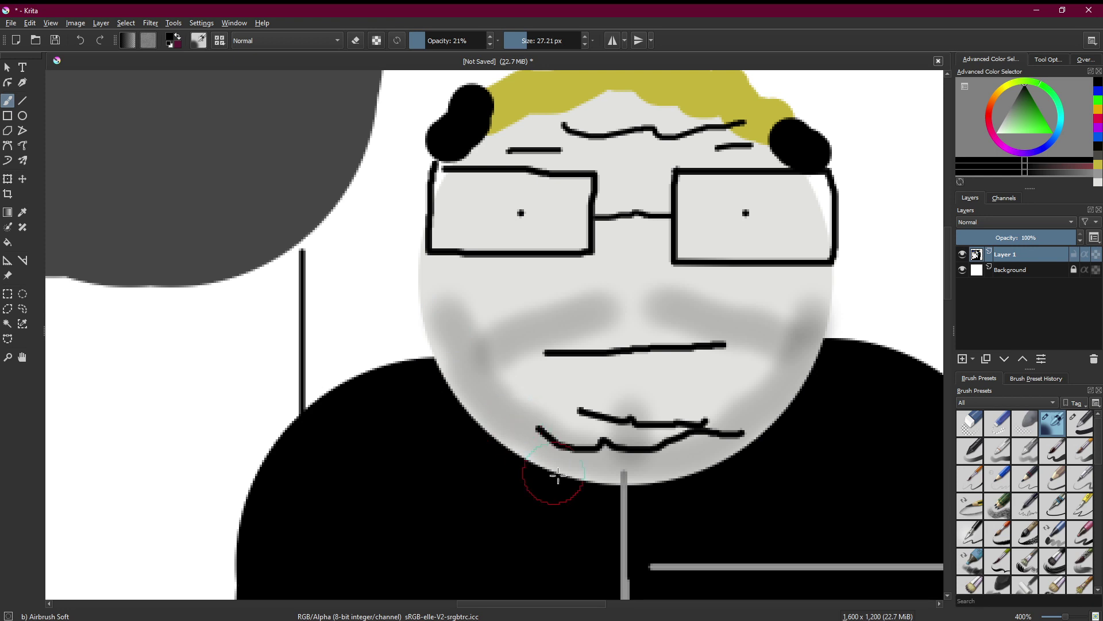
scroll(822, 425, "down", 1)
scroll(817, 414, "up", 1)
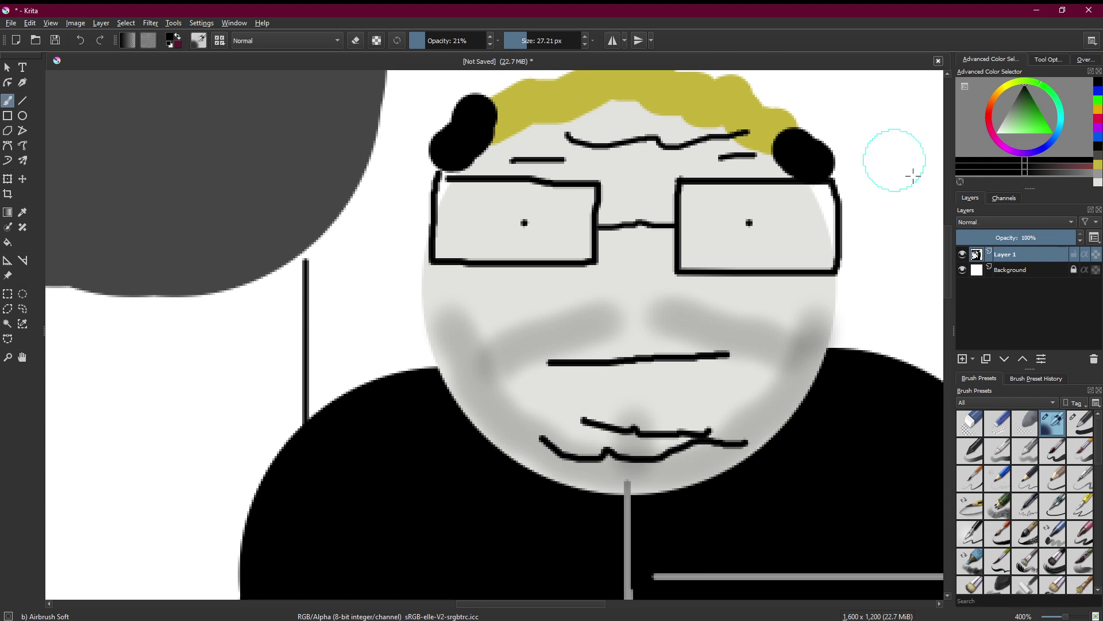
- Switch to the Basic-1 brush preset and examine the whole composition around the shaded figure
left_click(1079, 432)
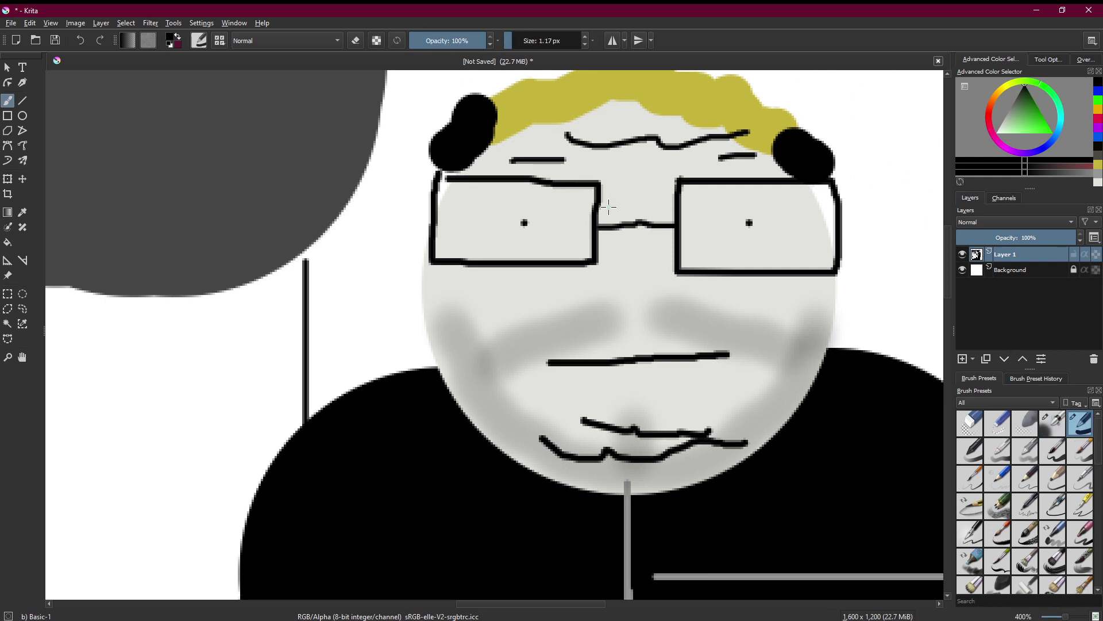
scroll(636, 216, "down", 1)
scroll(731, 213, "up", 1)
scroll(710, 215, "down", 5)
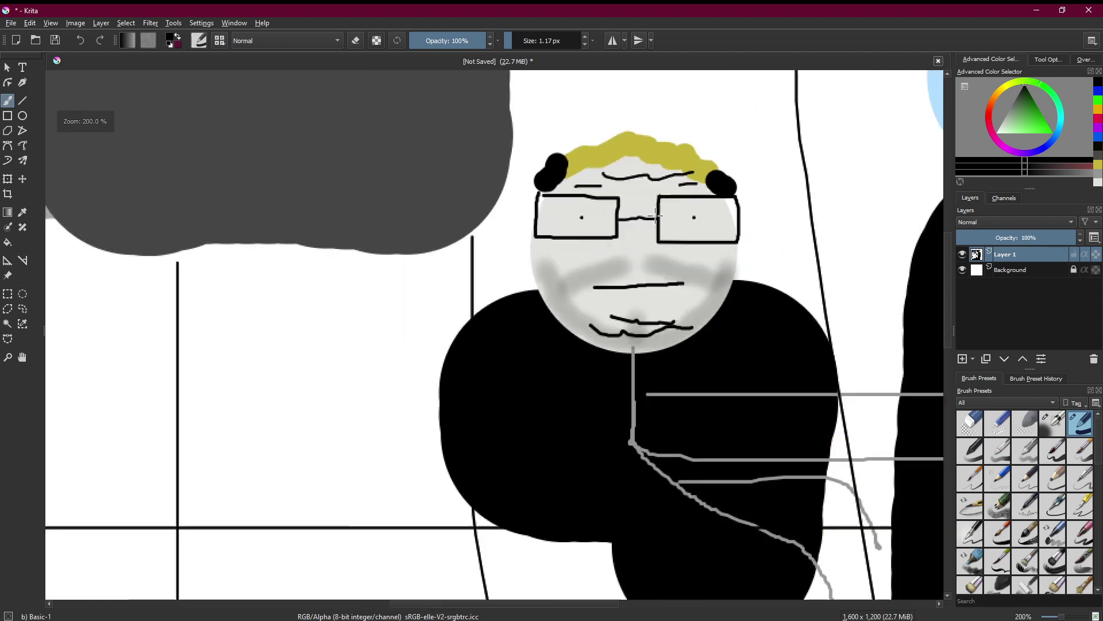
scroll(727, 214, "up", 1)
scroll(717, 217, "down", 2)
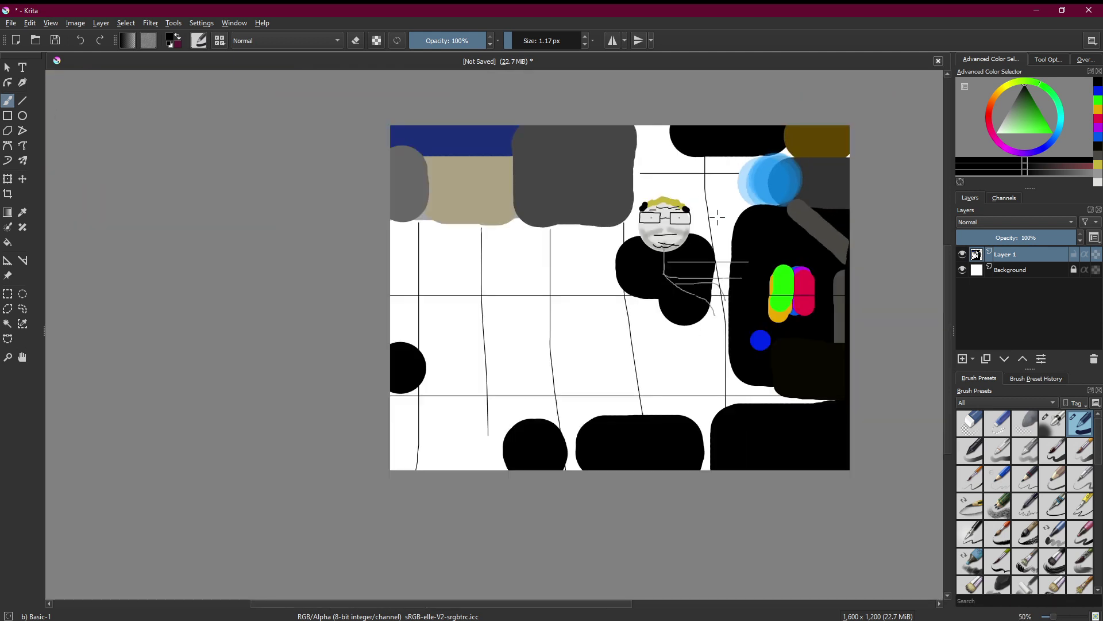
scroll(707, 204, "up", 1)
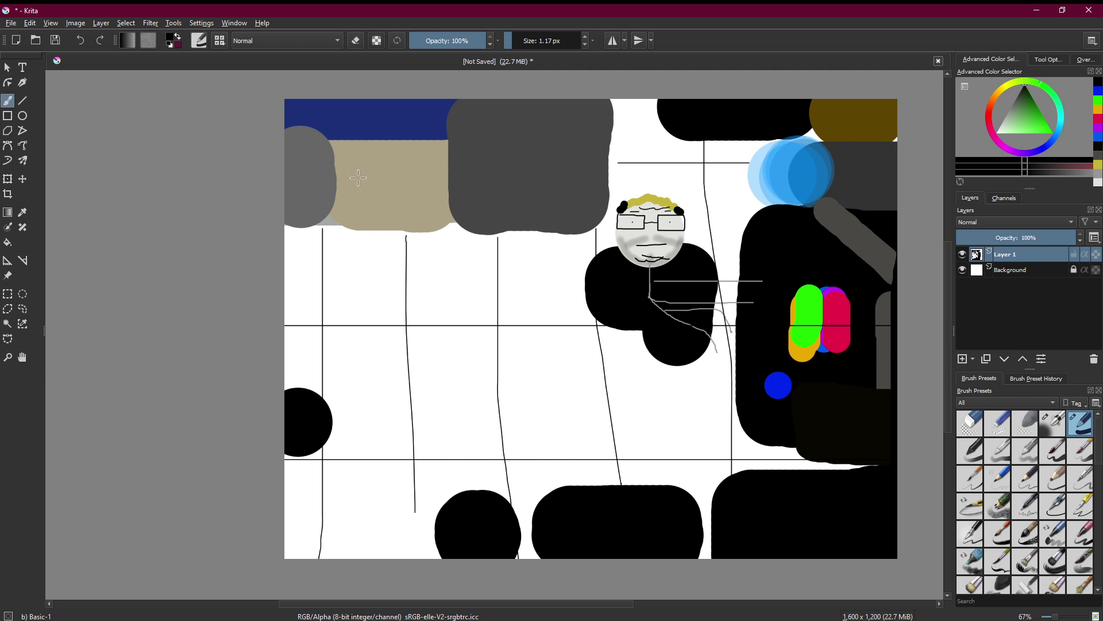
- Save the drawing as a Krita document named fdyhfdhfdgjfdgh in the Downloads folder
left_click(15, 24)
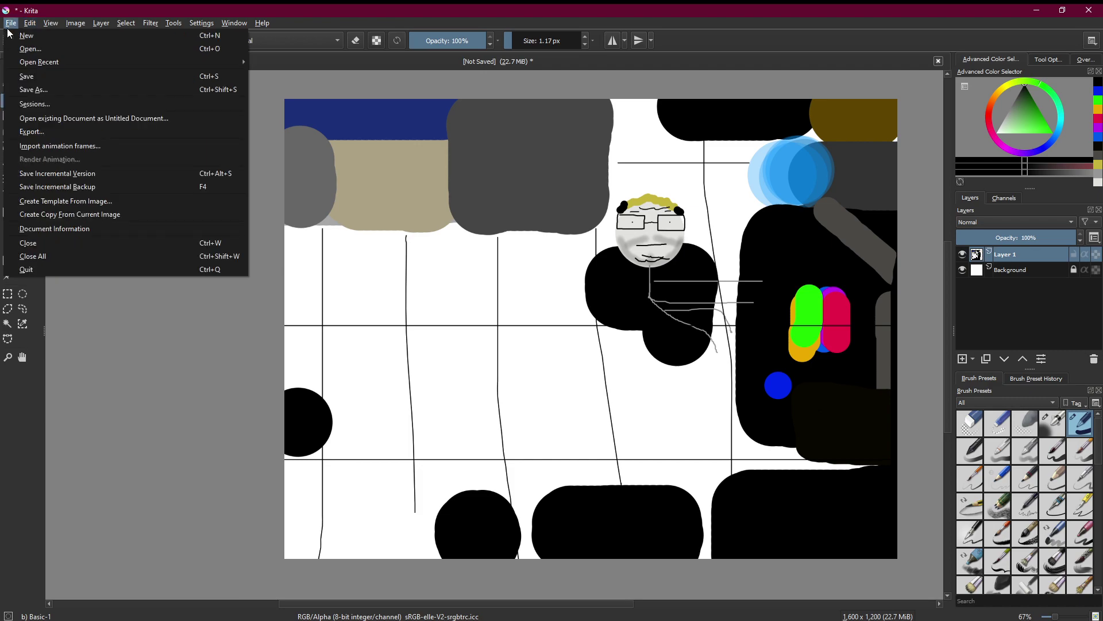
left_click(28, 78)
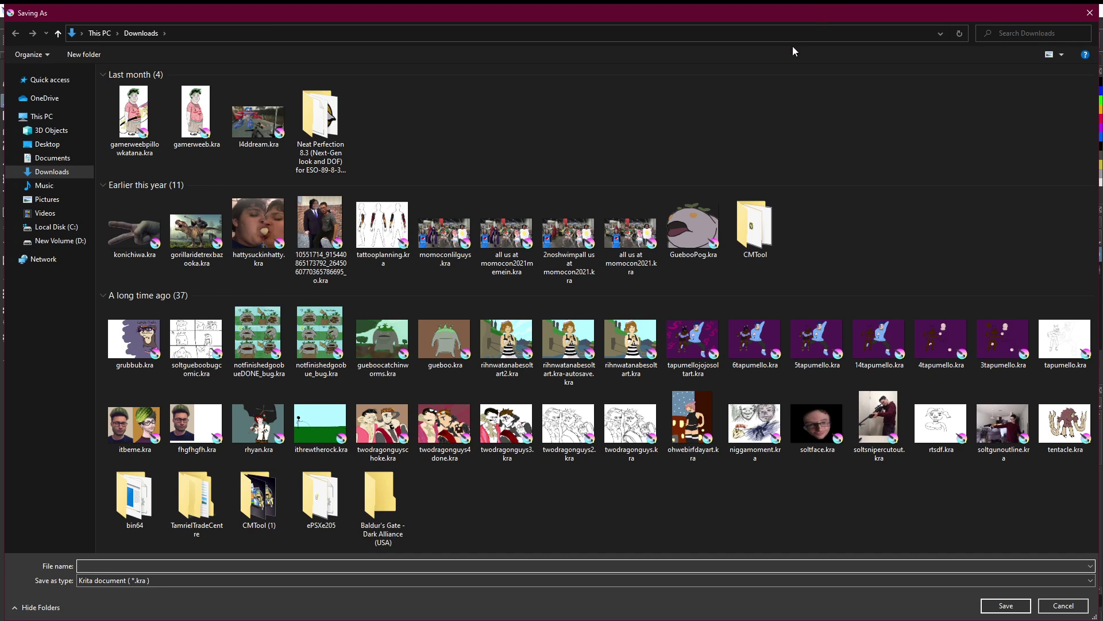
type("fdyhfdhfdgjfdgh")
left_click(1007, 606)
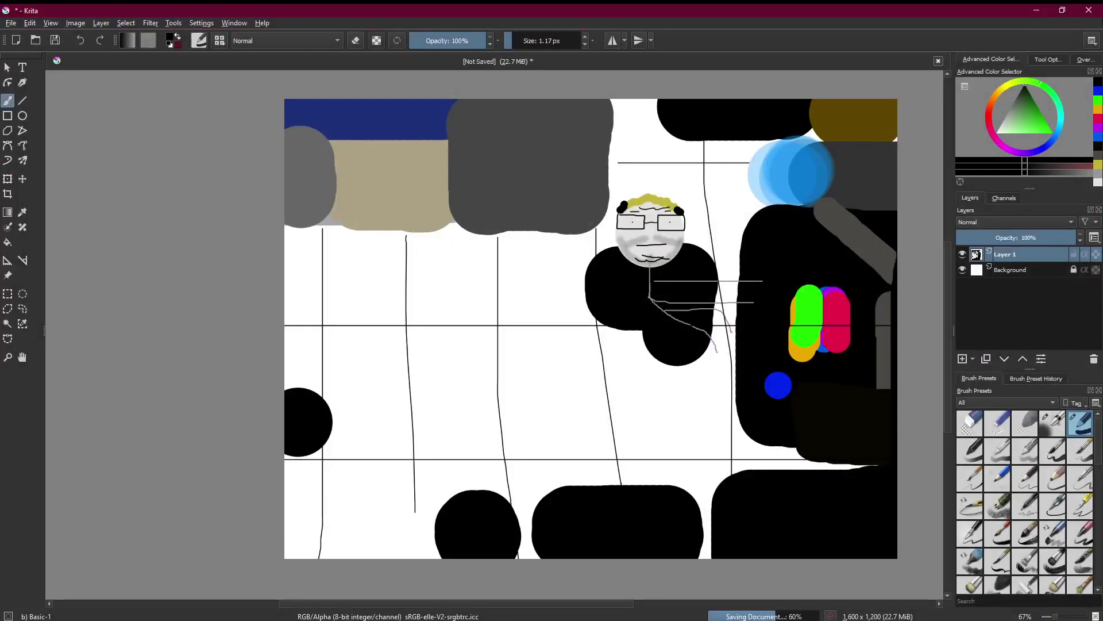
- Airbrush a dark red vertical stroke down the canvas's right edge with the Airbrush Soft preset at 21% opacity and 27.21 px
mouse_move(992, 122)
left_mouse_down()
mouse_move(1053, 109)
mouse_move(1030, 119)
mouse_move(1045, 119)
left_mouse_up()
left_click(1053, 423)
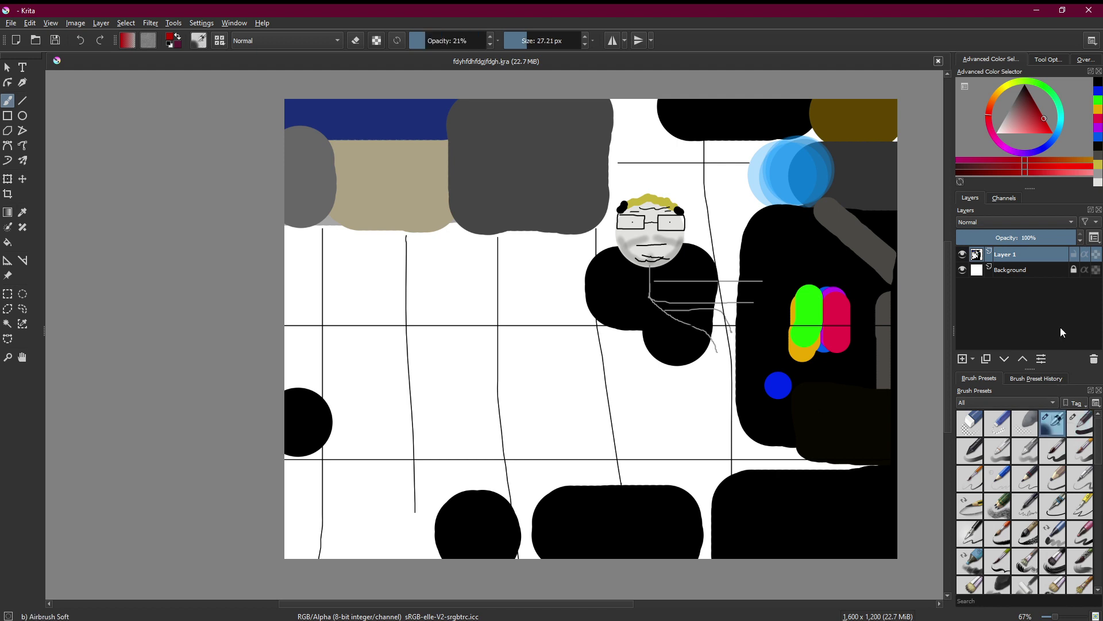
left_click(1041, 109)
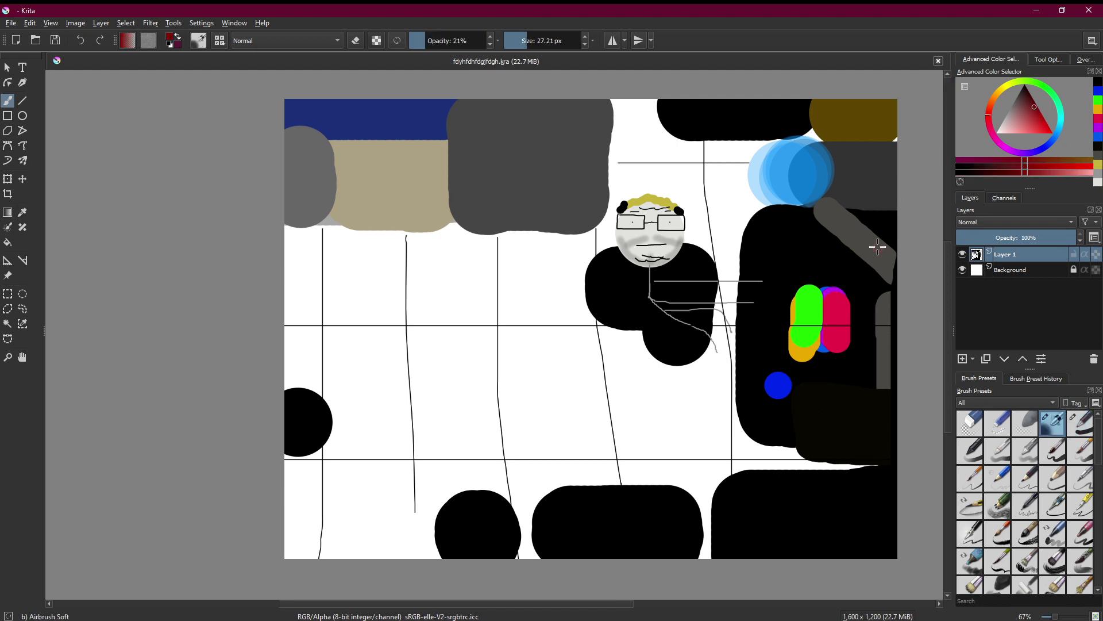
mouse_move(891, 203)
left_mouse_down()
mouse_move(894, 193)
mouse_move(899, 408)
left_mouse_up()
- Set the airbrush to 48% opacity and 194.05 px and paint a wider dark red glow down the canvas's right edge
left_click_drag(455, 40, 446, 40)
left_click_drag(521, 47, 548, 43)
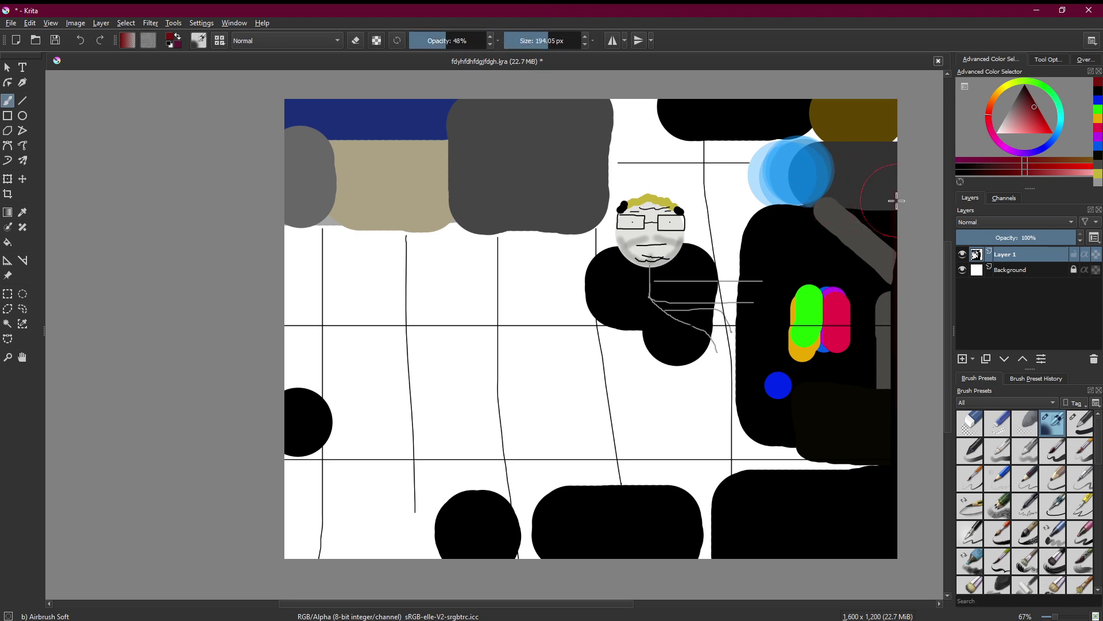
mouse_move(900, 217)
left_mouse_down()
mouse_move(898, 453)
mouse_move(897, 431)
left_mouse_up()
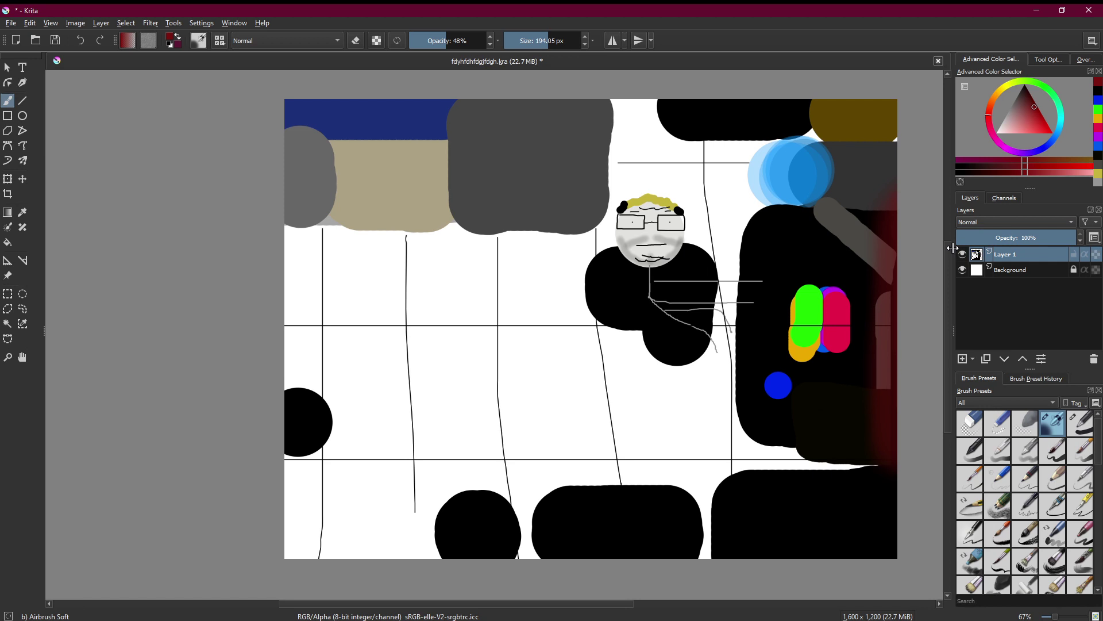
- Close Krita and discard the unsaved changes to the drawing
left_click(1089, 10)
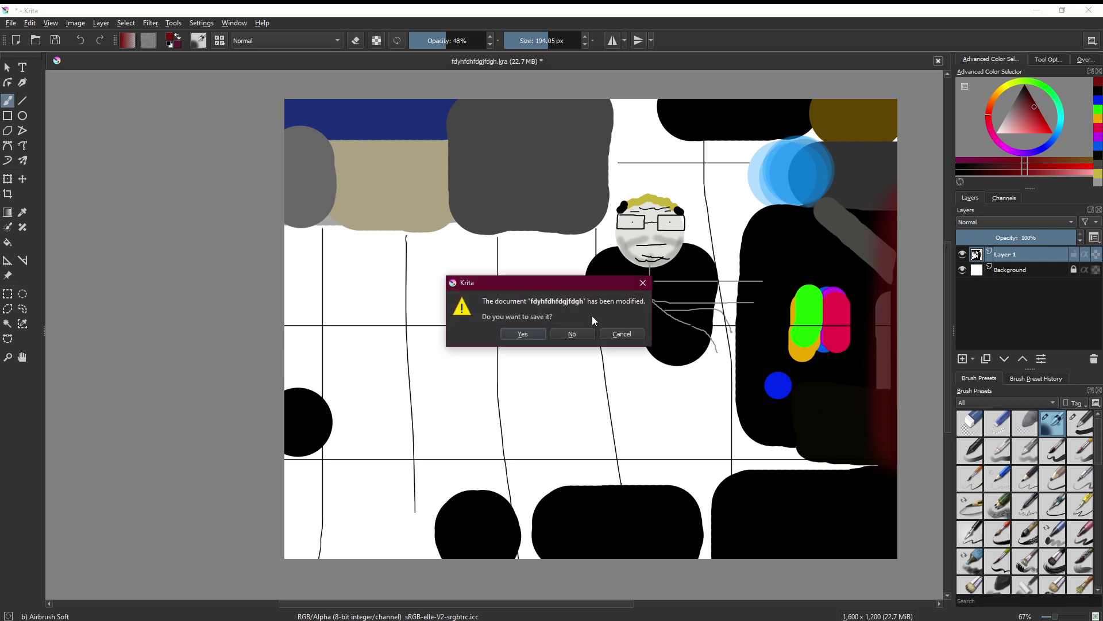
left_click(571, 330)
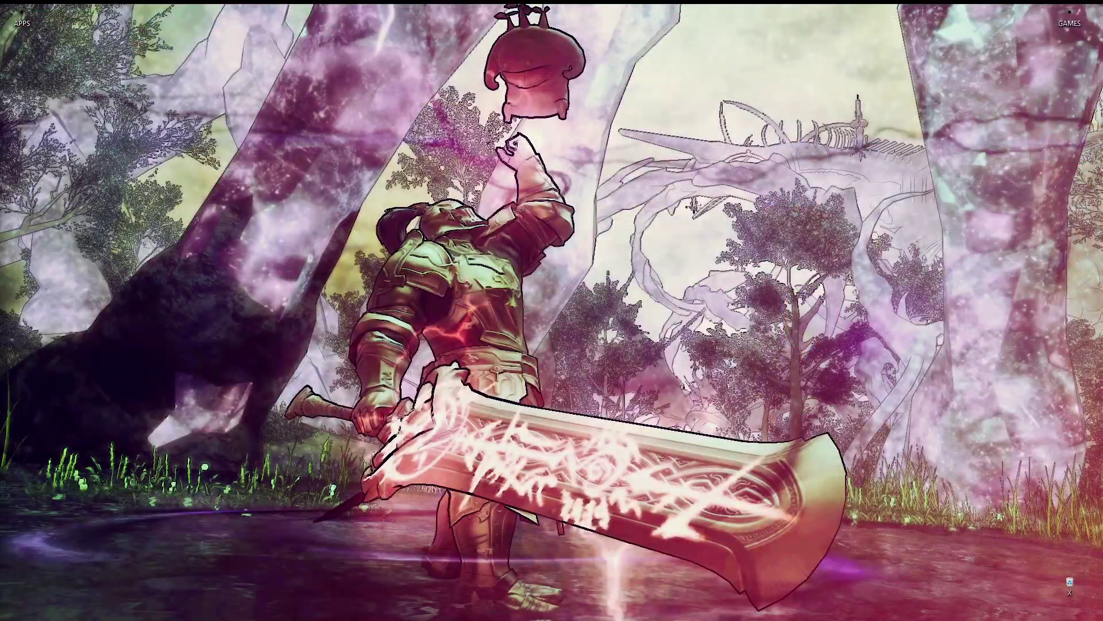